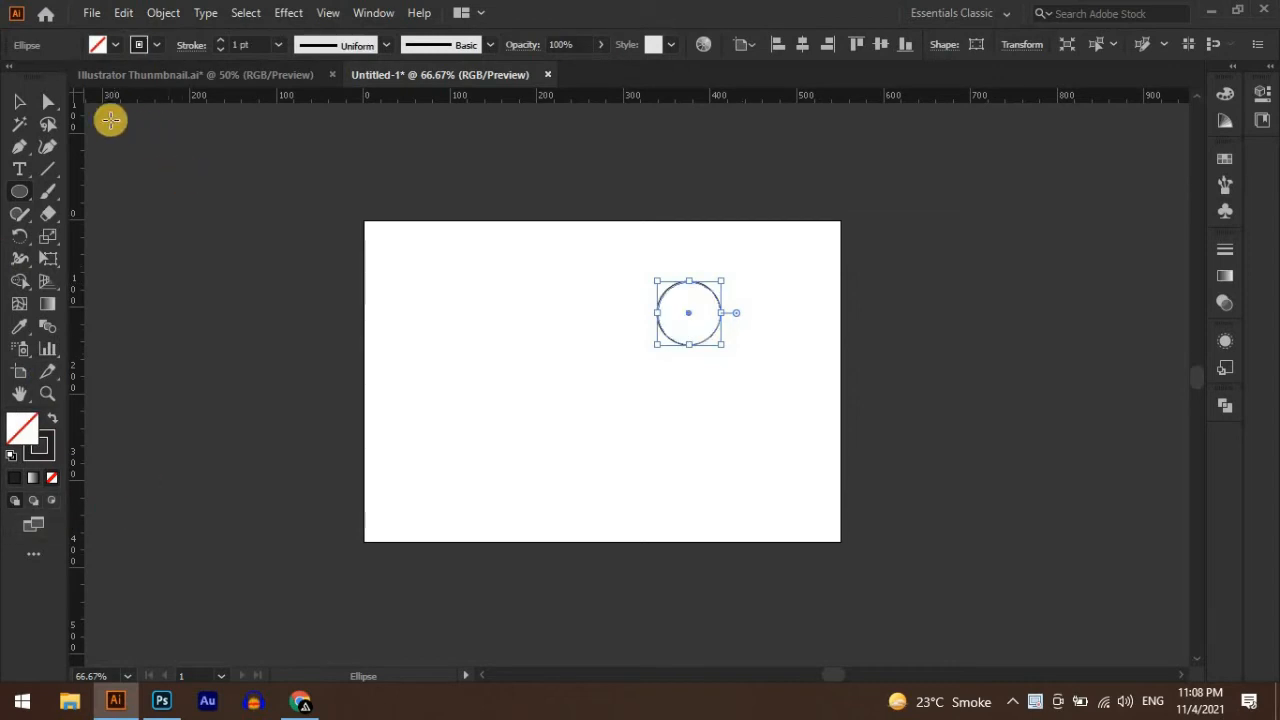
- Duplicate the circle in front of itself and enlarge the copy concentrically to about twice the diameter
click(123, 12)
click(153, 104)
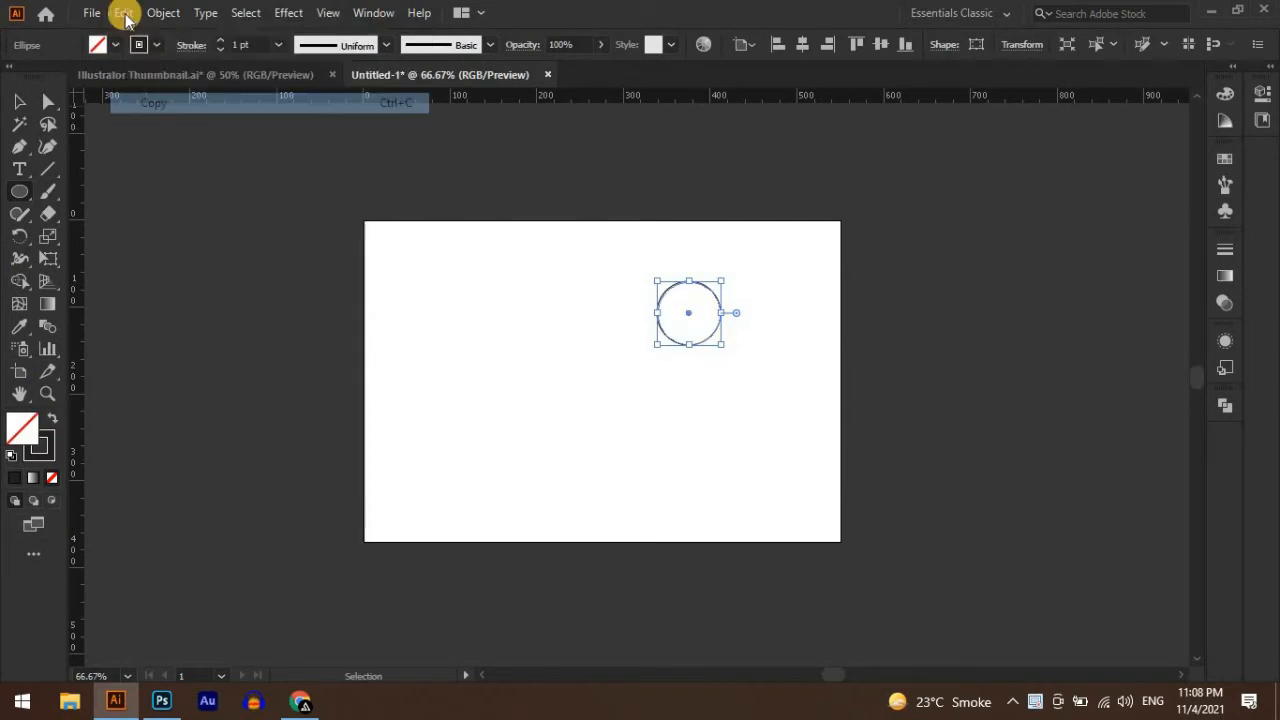
click(123, 12)
click(168, 143)
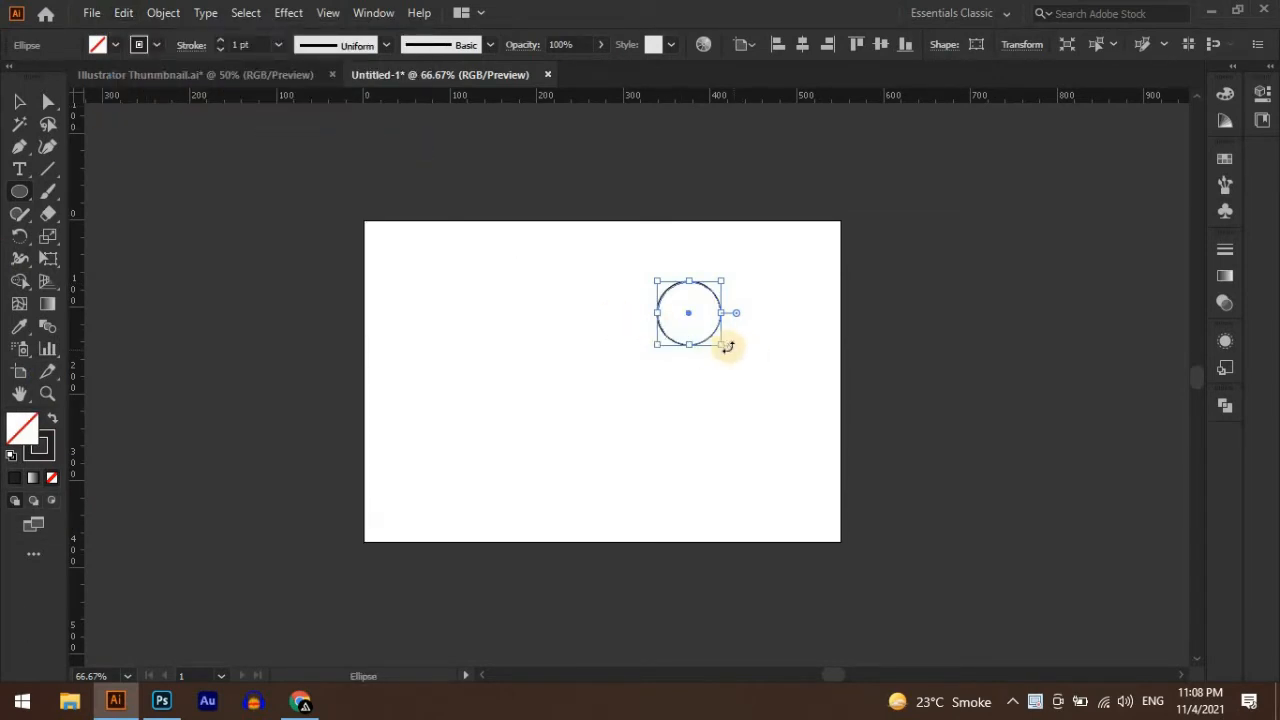
mouse_move(722, 345)
mouse_down()
mouse_move(809, 457)
mouse_move(610, 185)
mouse_up()
- Set the stroke of both concentric circles to 1 pt
click(18, 104)
scroll(746, 398, up, 2)
scroll(798, 409, down, 1)
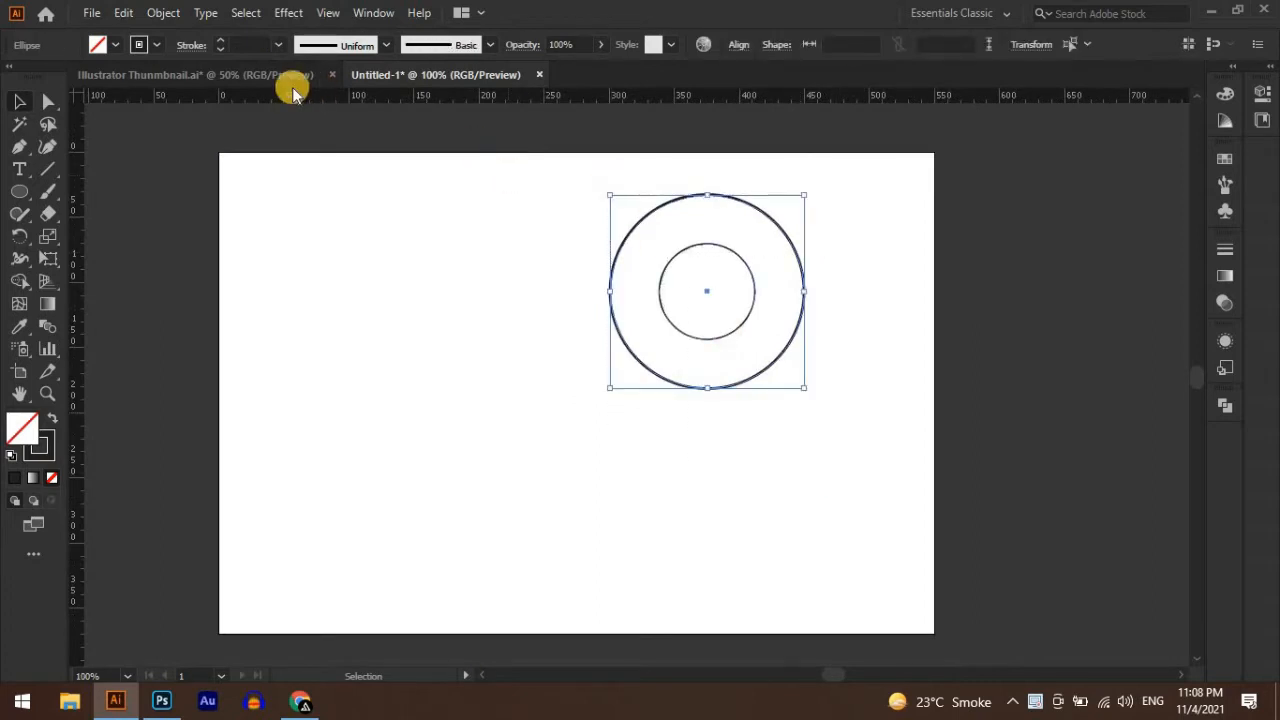
click(232, 44)
text(1)
key(Return)
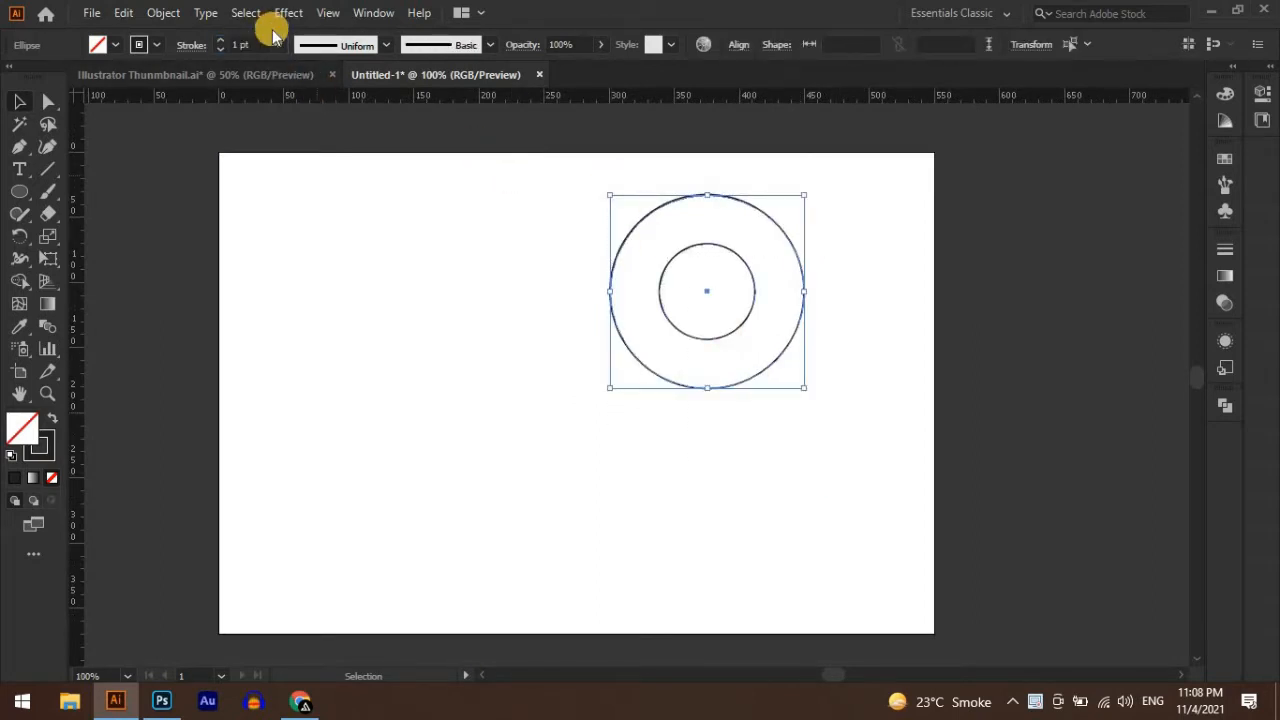
- Draw a long horizontal line tangent to the top of the outer circle and copy it to the top of the inner circle
click(48, 170)
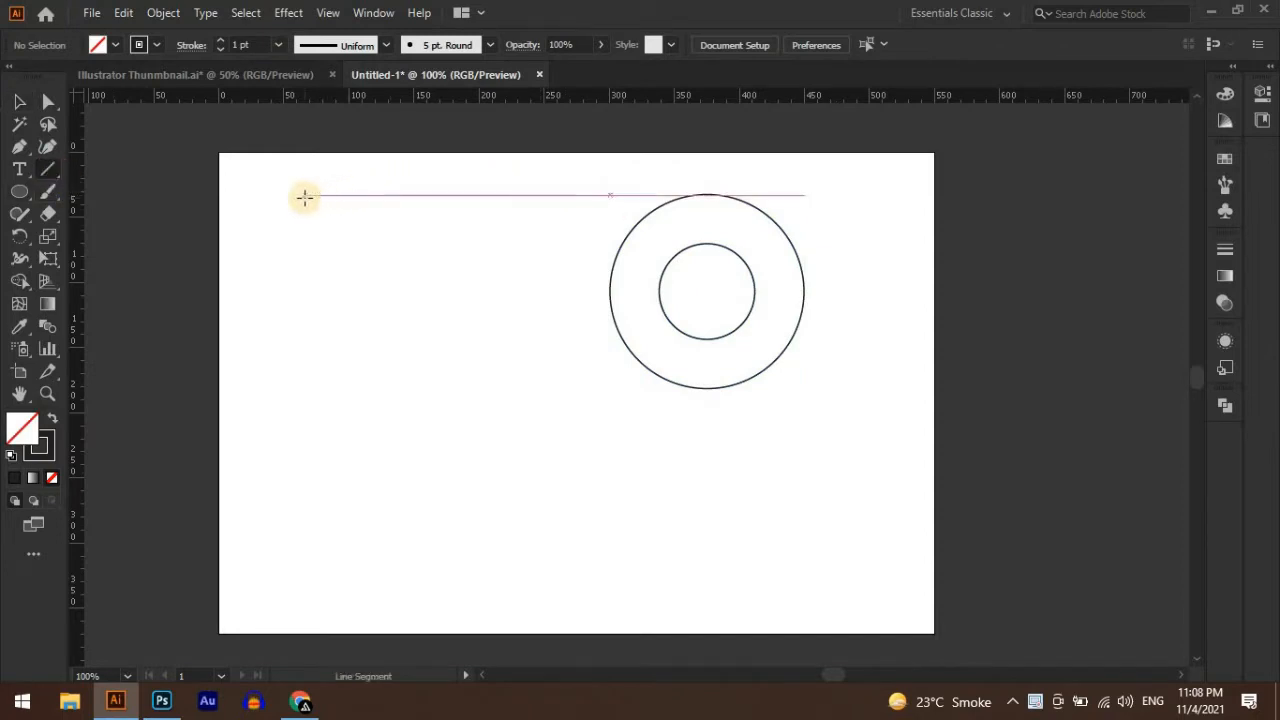
drag(305, 197, 901, 212)
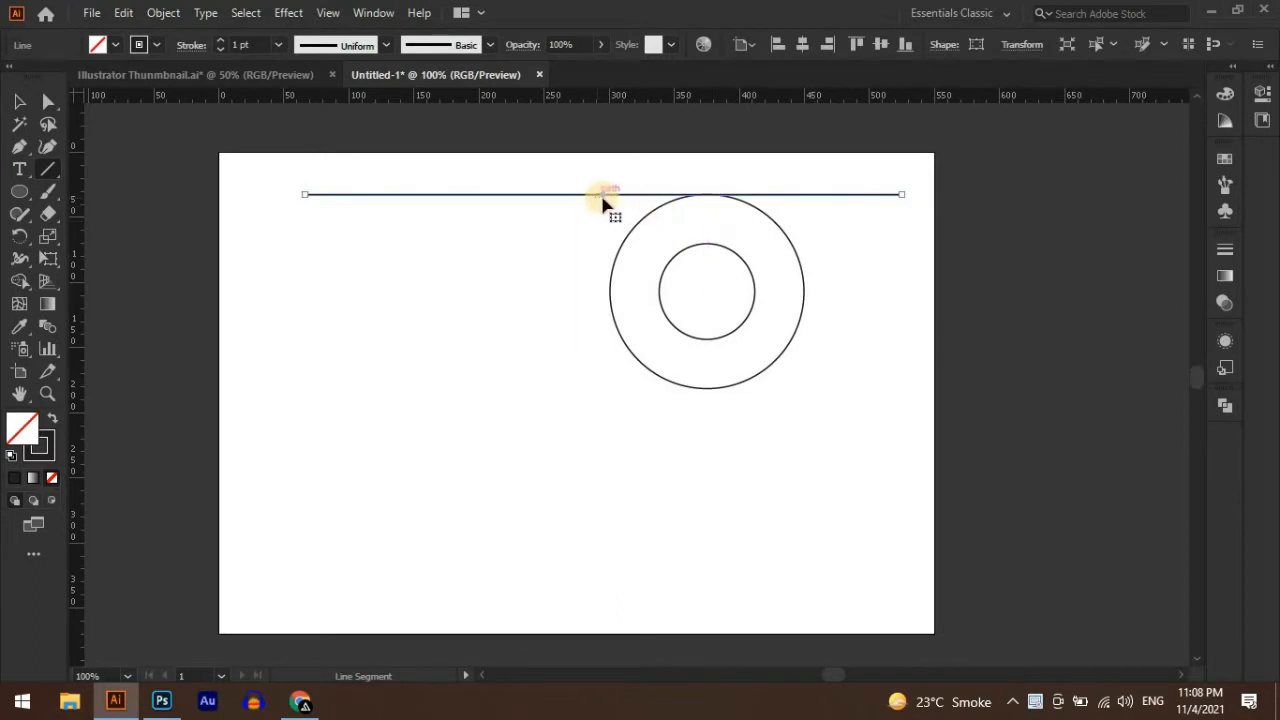
drag(603, 228, 603, 243)
scroll(811, 303, up, 1)
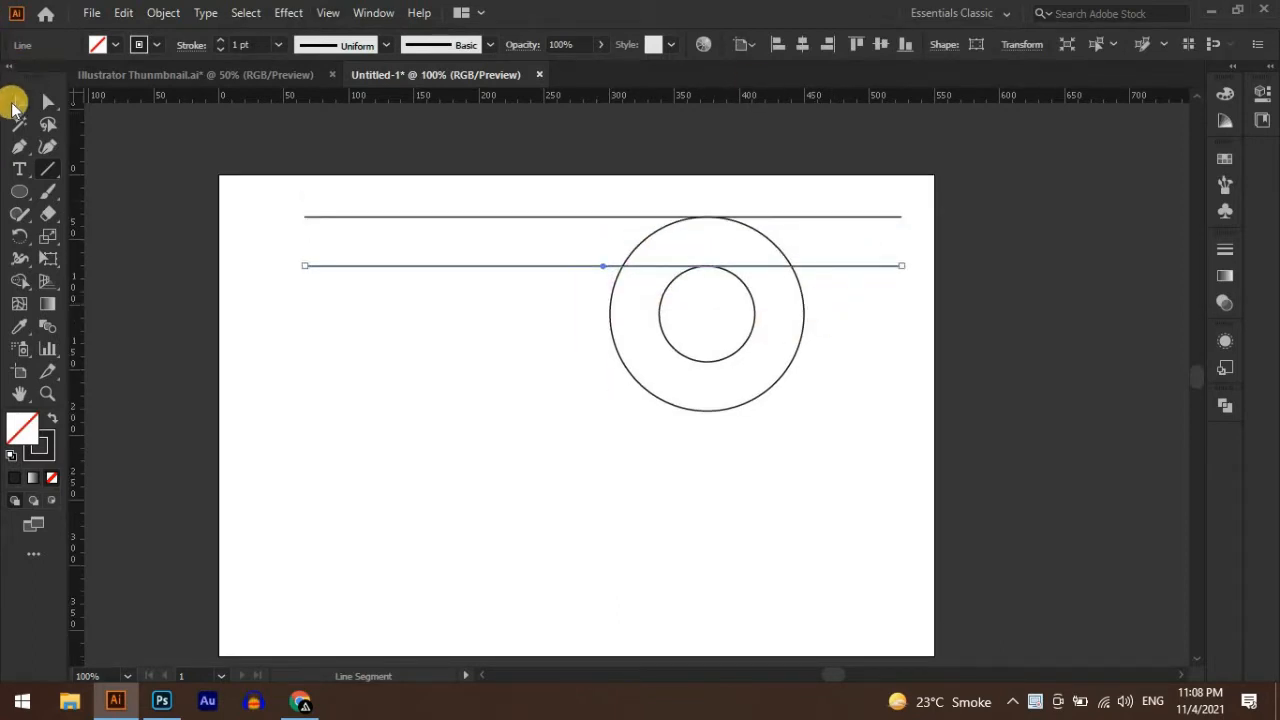
click(19, 101)
click(630, 370)
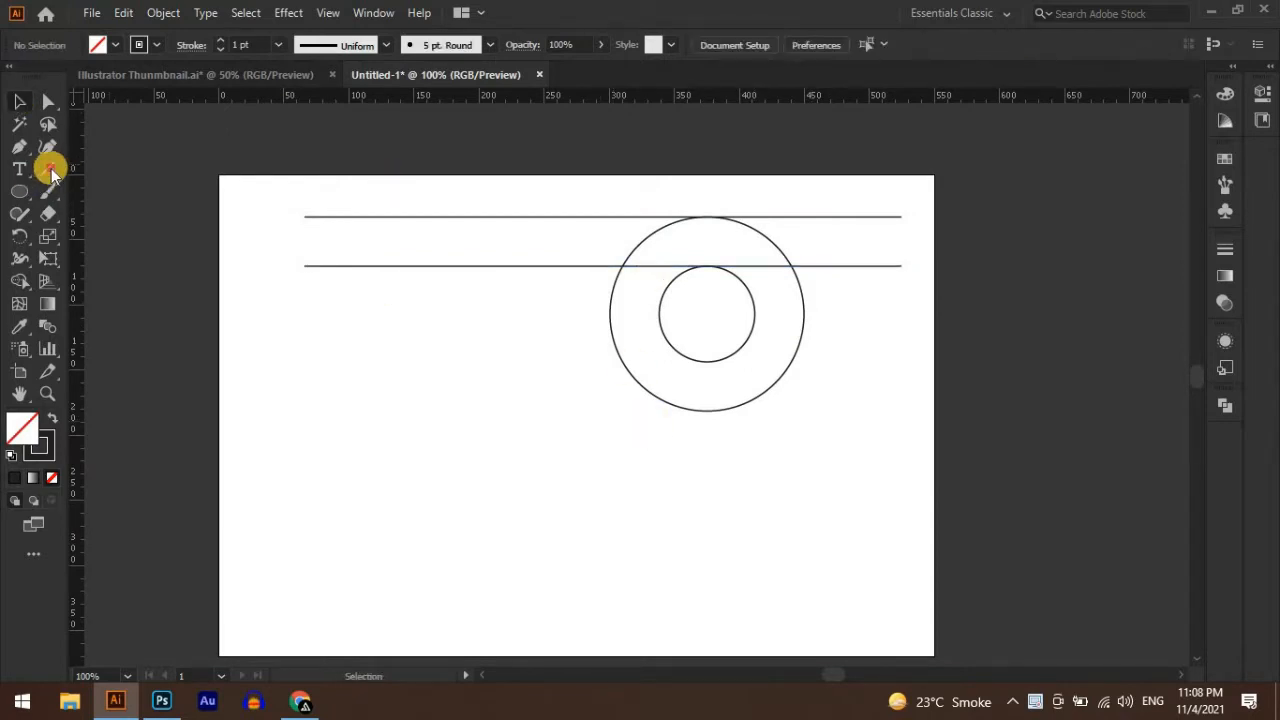
- Draw a vertical line tangent to the outer circle's left edge and copy it to the inner circle's left edge and the circles' centre
click(49, 169)
mouse_move(604, 265)
mouse_down()
mouse_move(604, 133)
mouse_move(586, 334)
mouse_move(610, 638)
mouse_up()
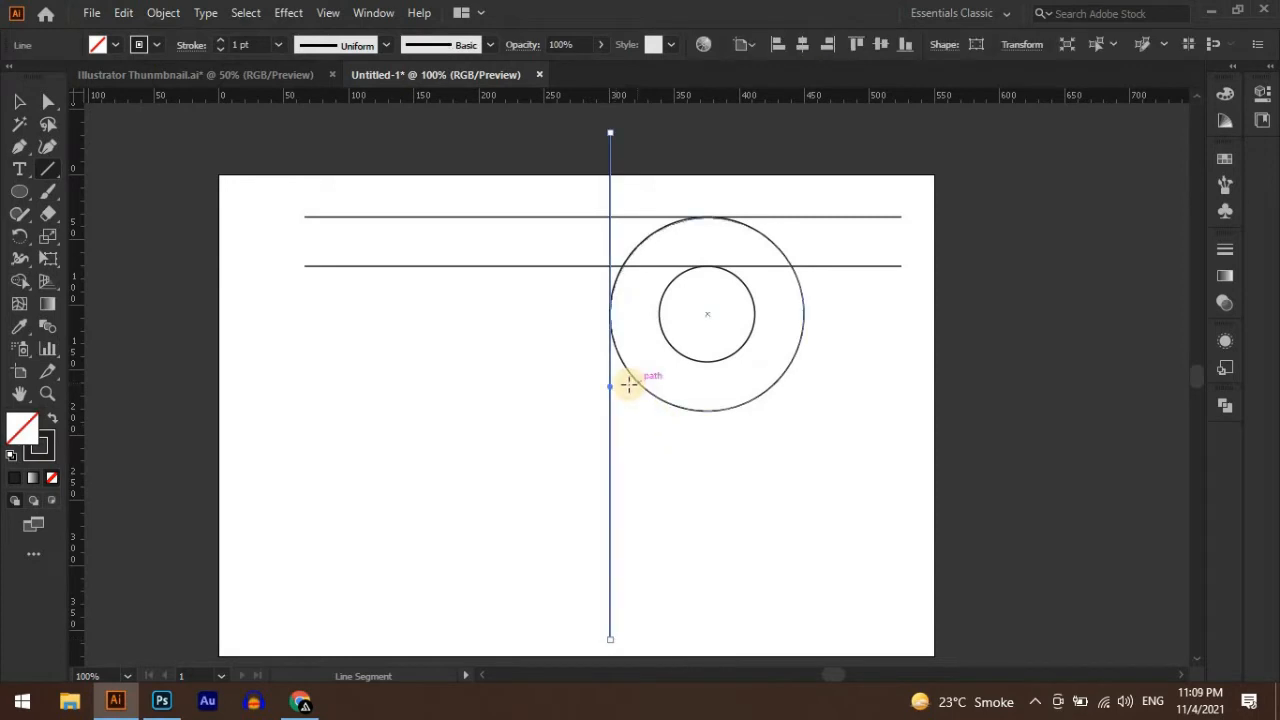
drag(610, 387, 707, 380)
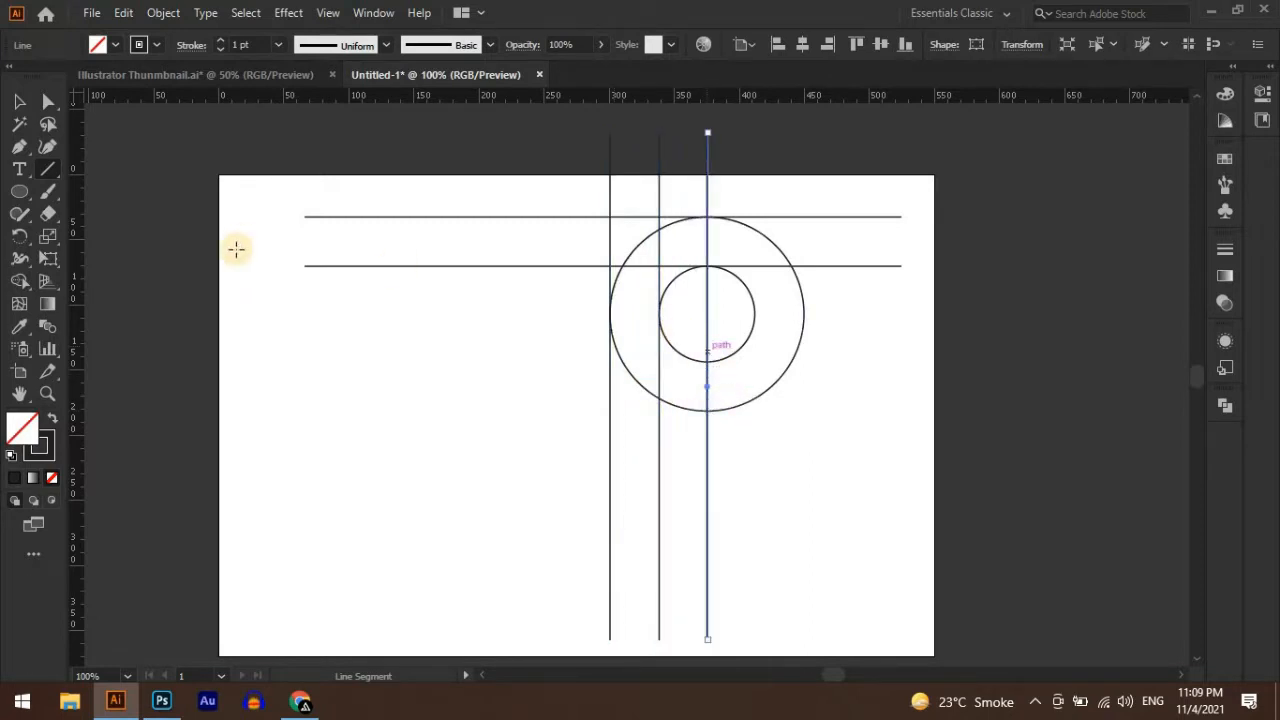
key(v)
click(20, 103)
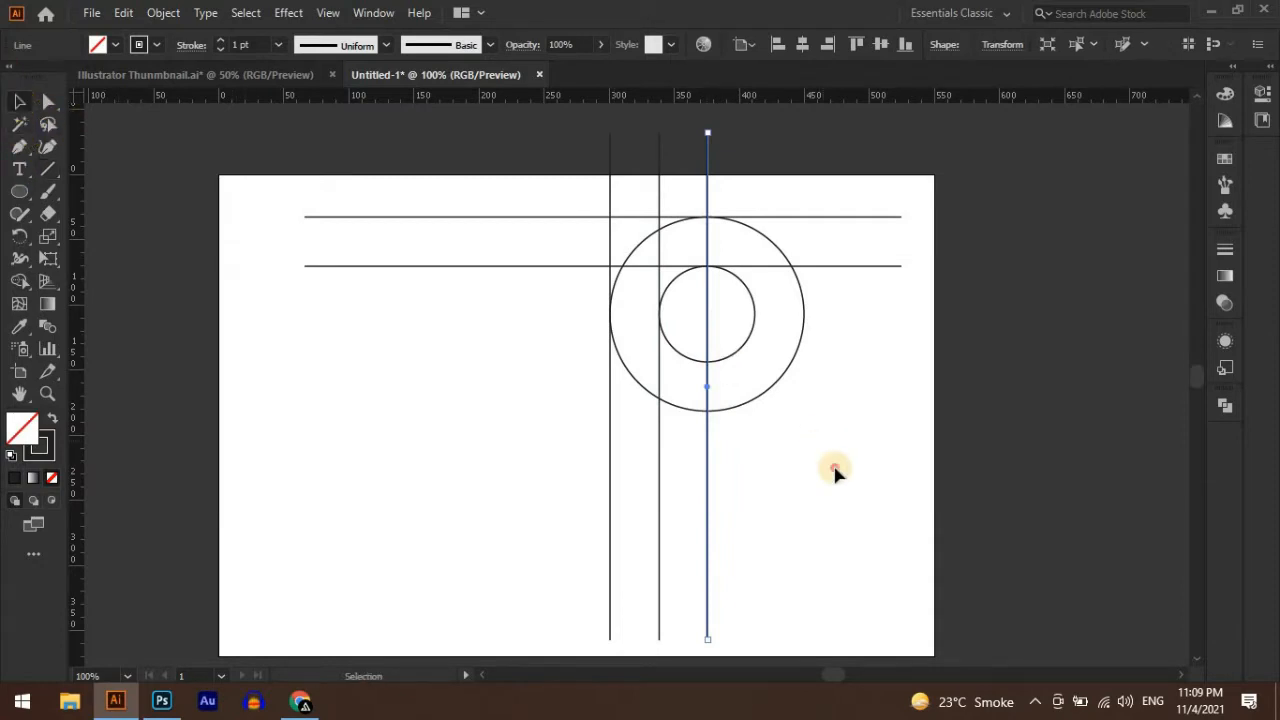
- Try to duplicate only the outer circle and move the copy to the lower left, and undo the move
click(770, 400)
click(767, 393)
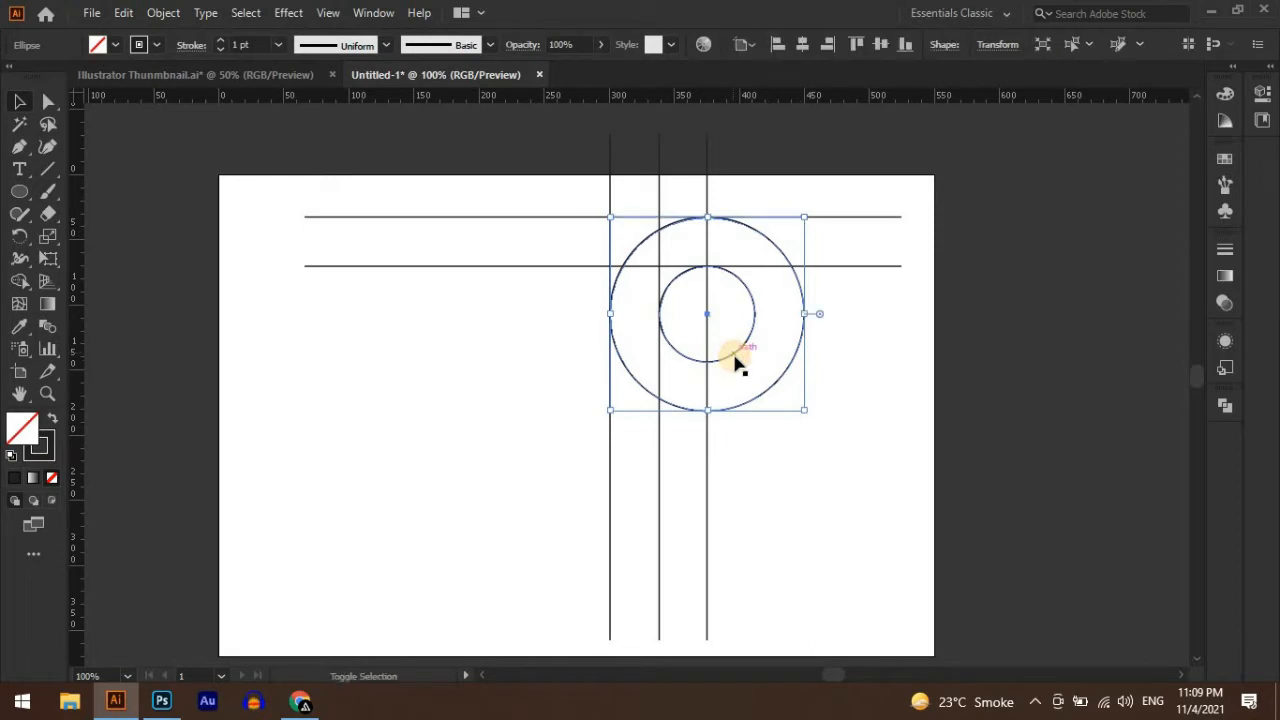
click(120, 18)
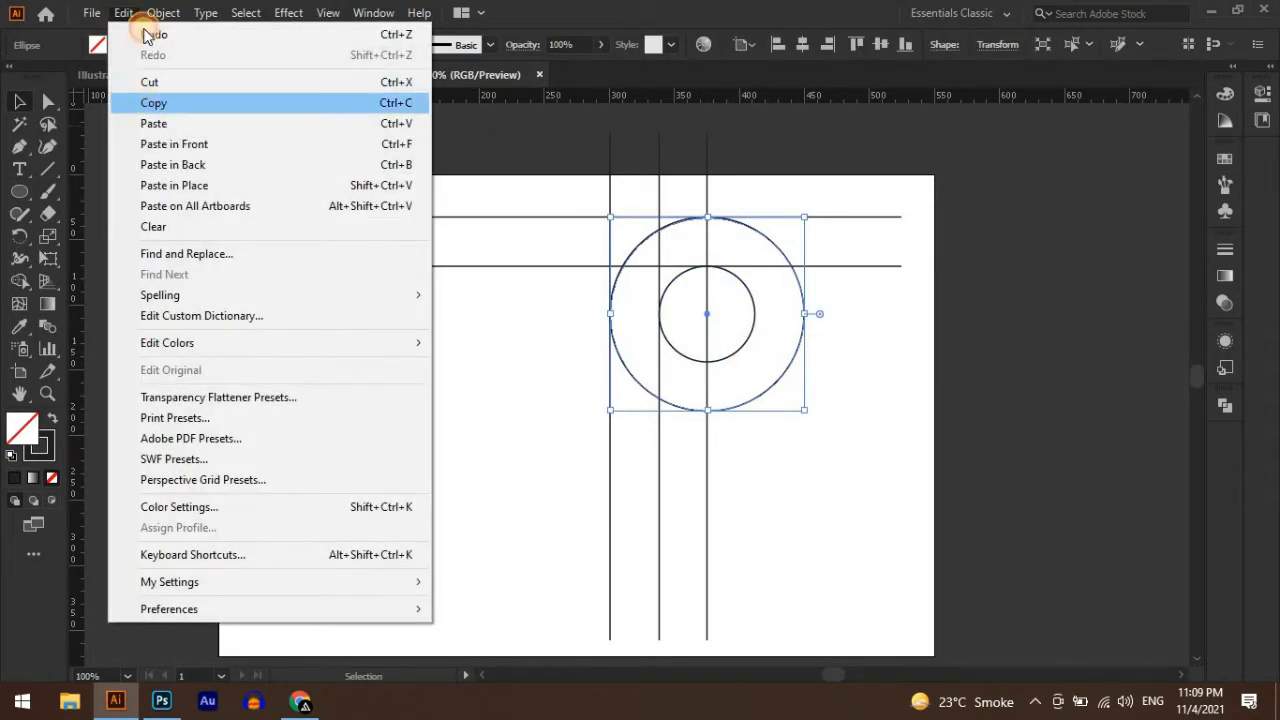
click(155, 102)
click(123, 13)
click(179, 145)
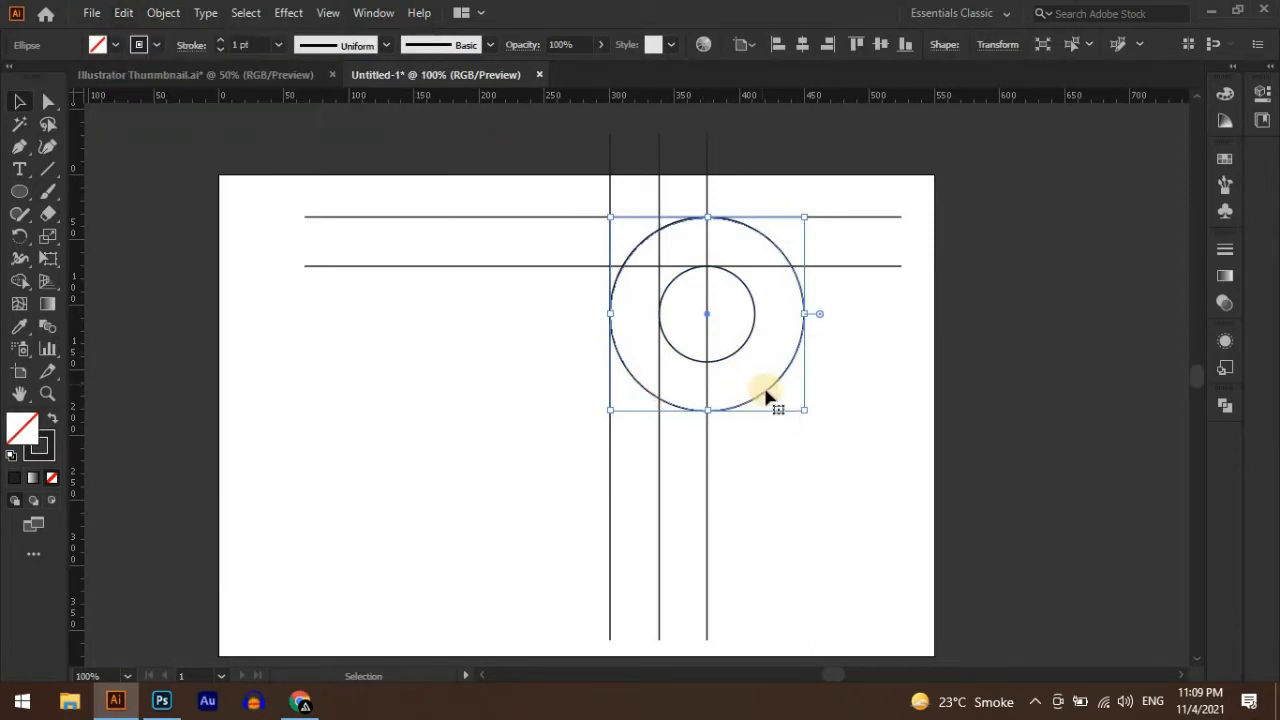
drag(766, 392, 614, 526)
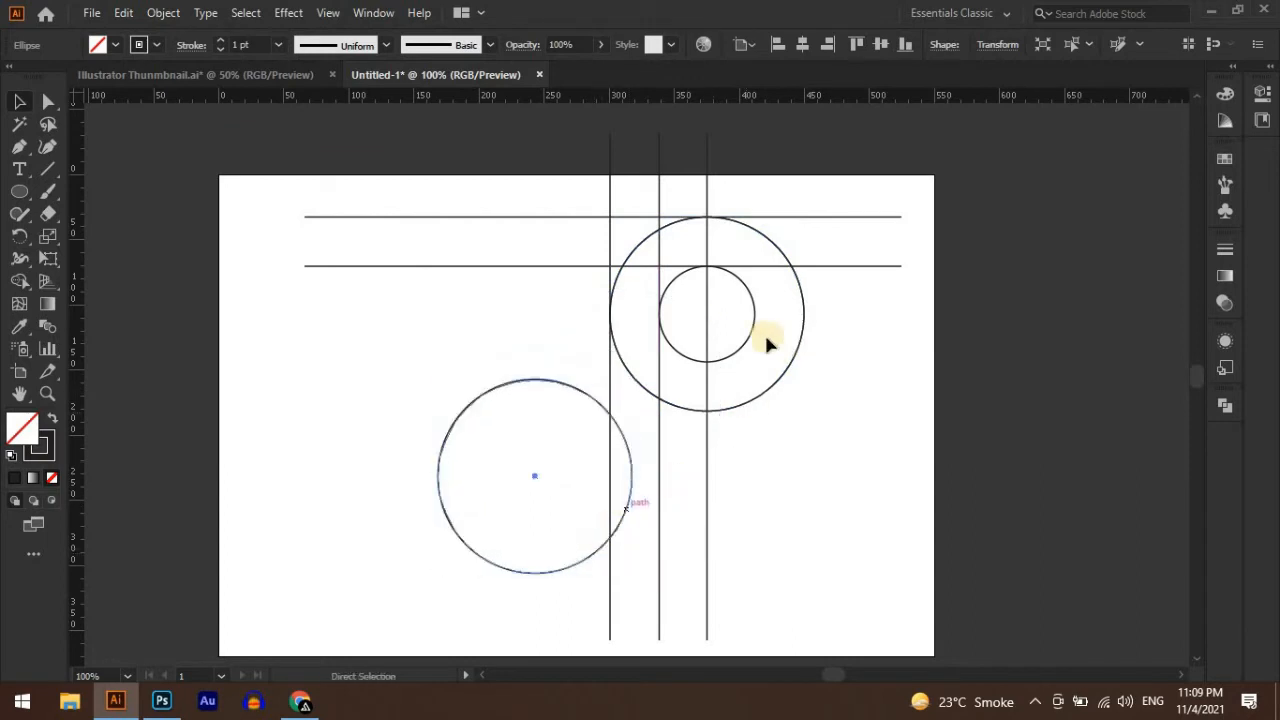
key(ctrl+z)
click(801, 483)
- Duplicate both circles and move the copies to the lower left, with their right edges tangent to the first two vertical lines
click(742, 347)
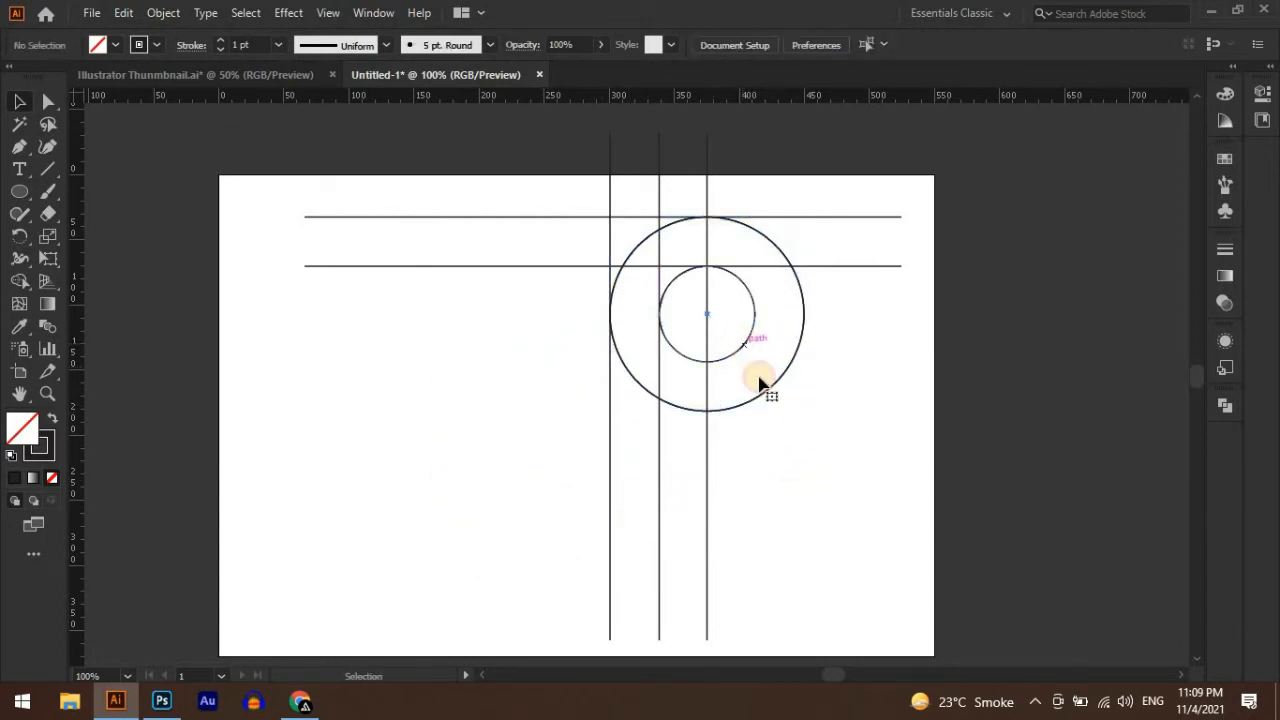
shift+click(766, 397)
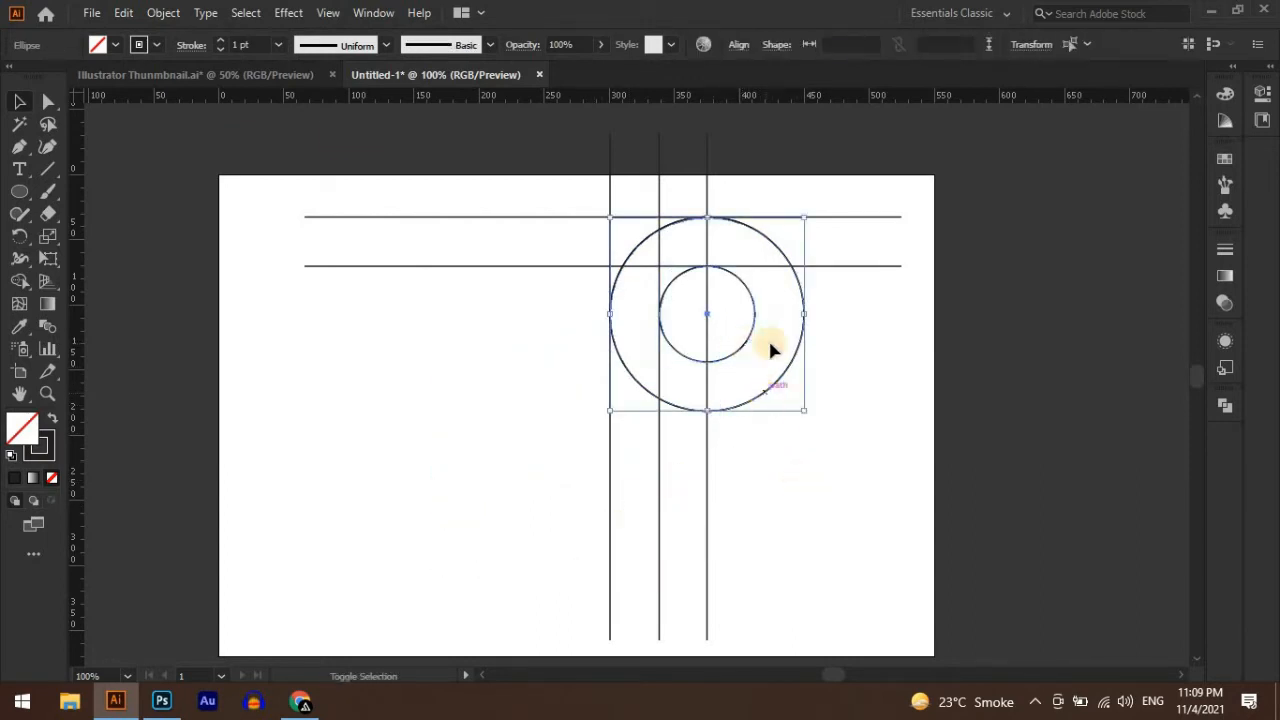
click(123, 12)
click(149, 108)
click(118, 12)
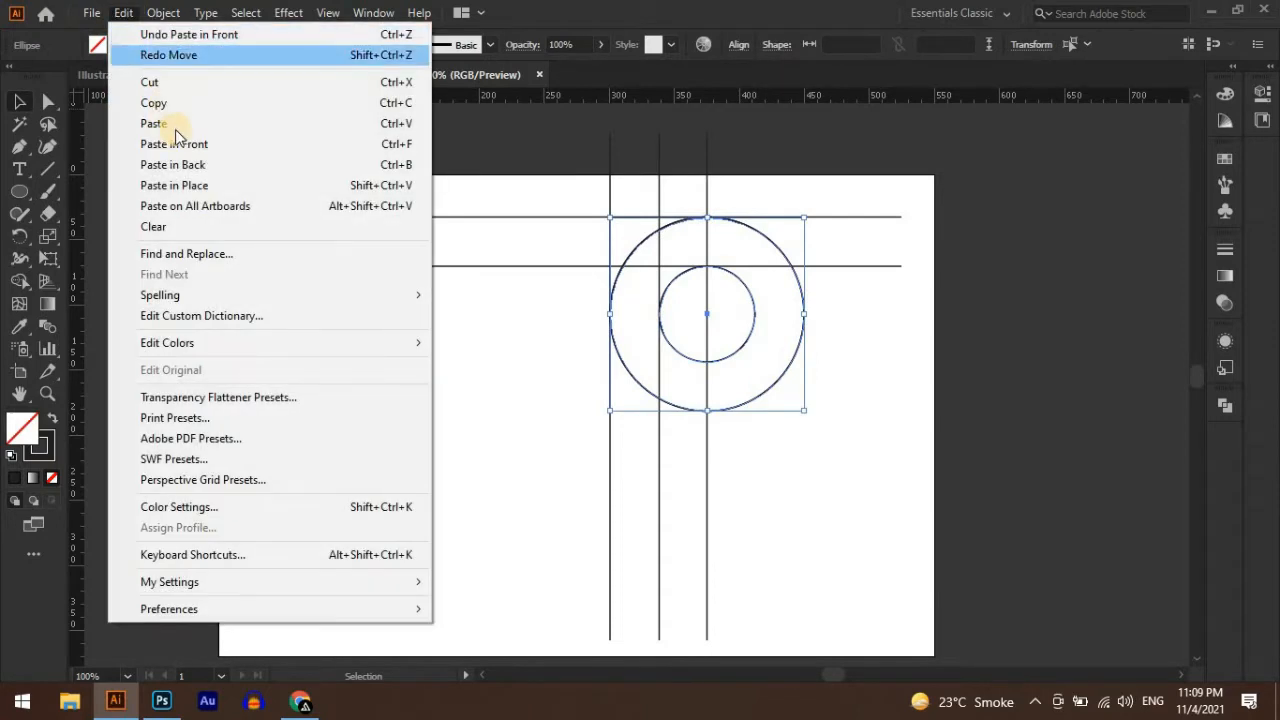
click(177, 145)
drag(742, 358, 595, 556)
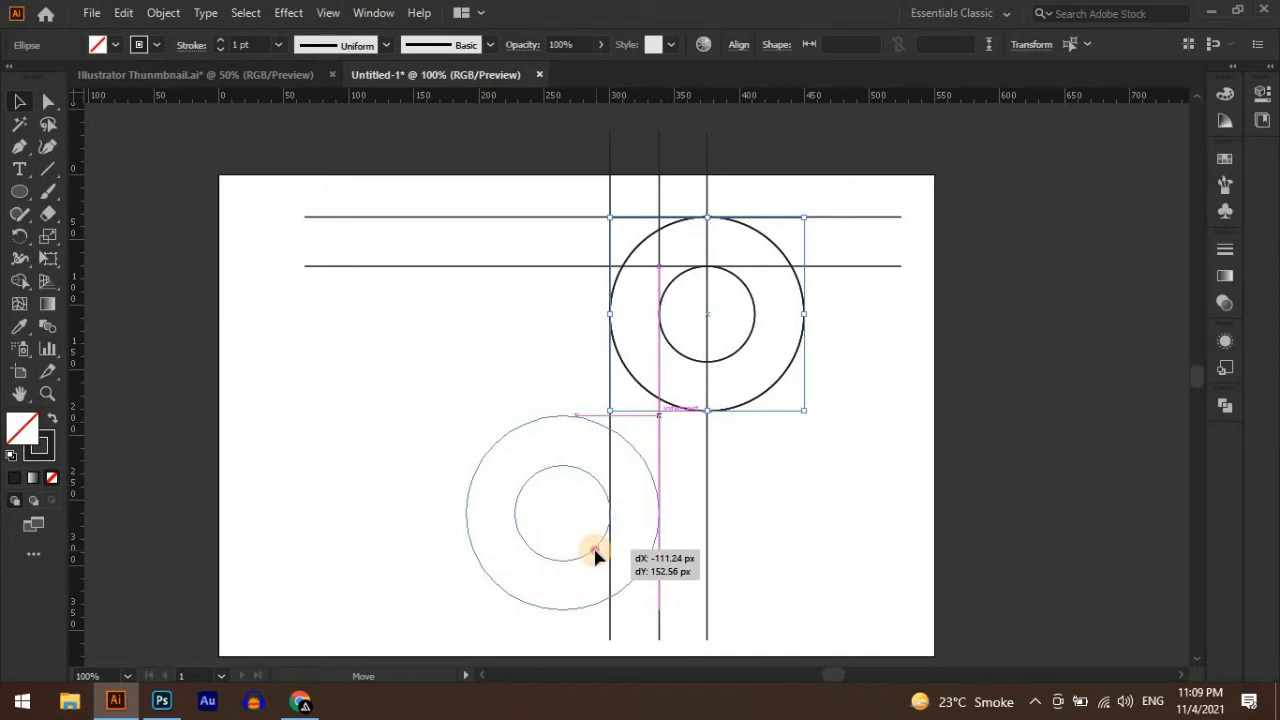
click(870, 490)
- Duplicate both horizontal lines and move the copies down, tangent to the bottoms of the lower inner and outer circles
scroll(412, 170, down, 1)
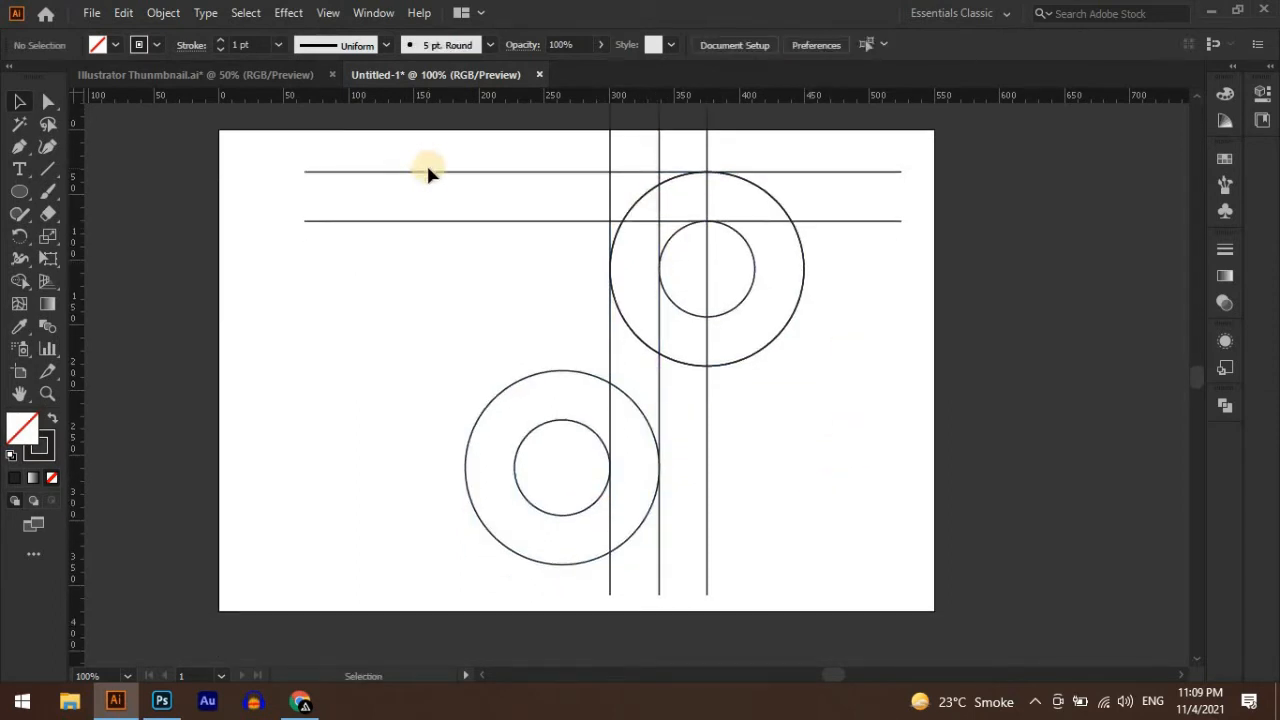
click(426, 172)
shift+click(452, 221)
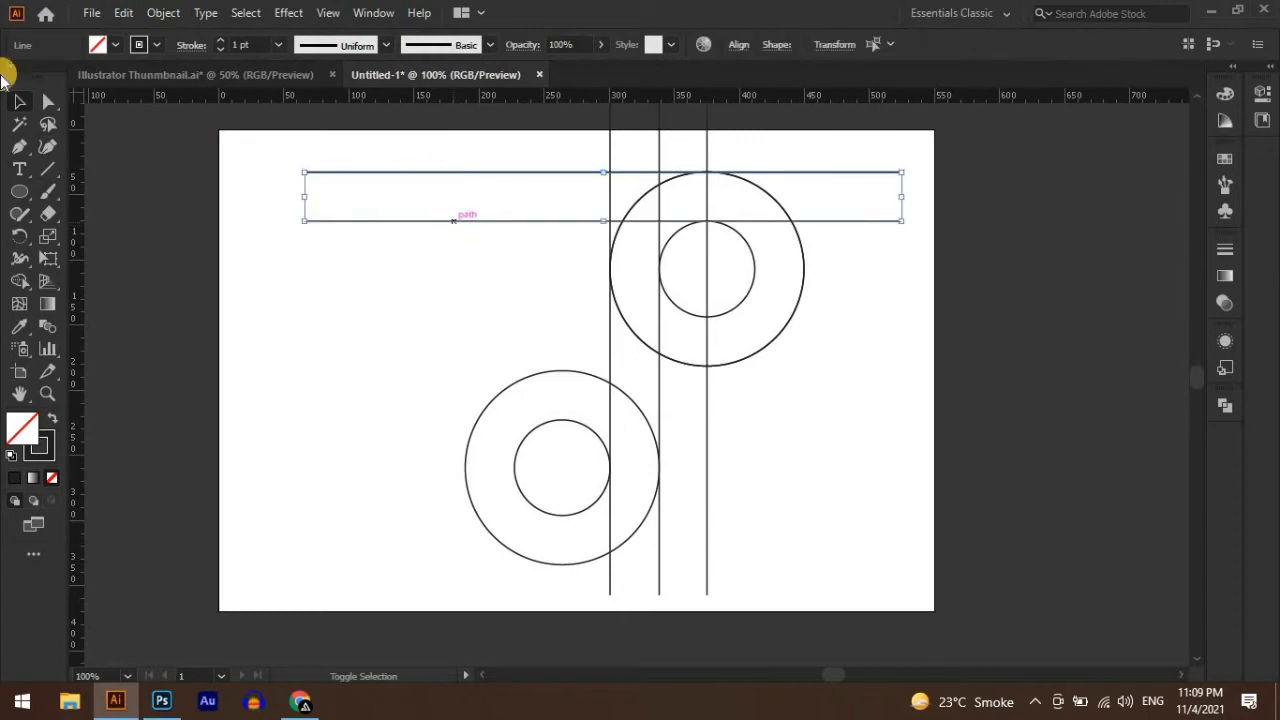
click(120, 13)
click(153, 103)
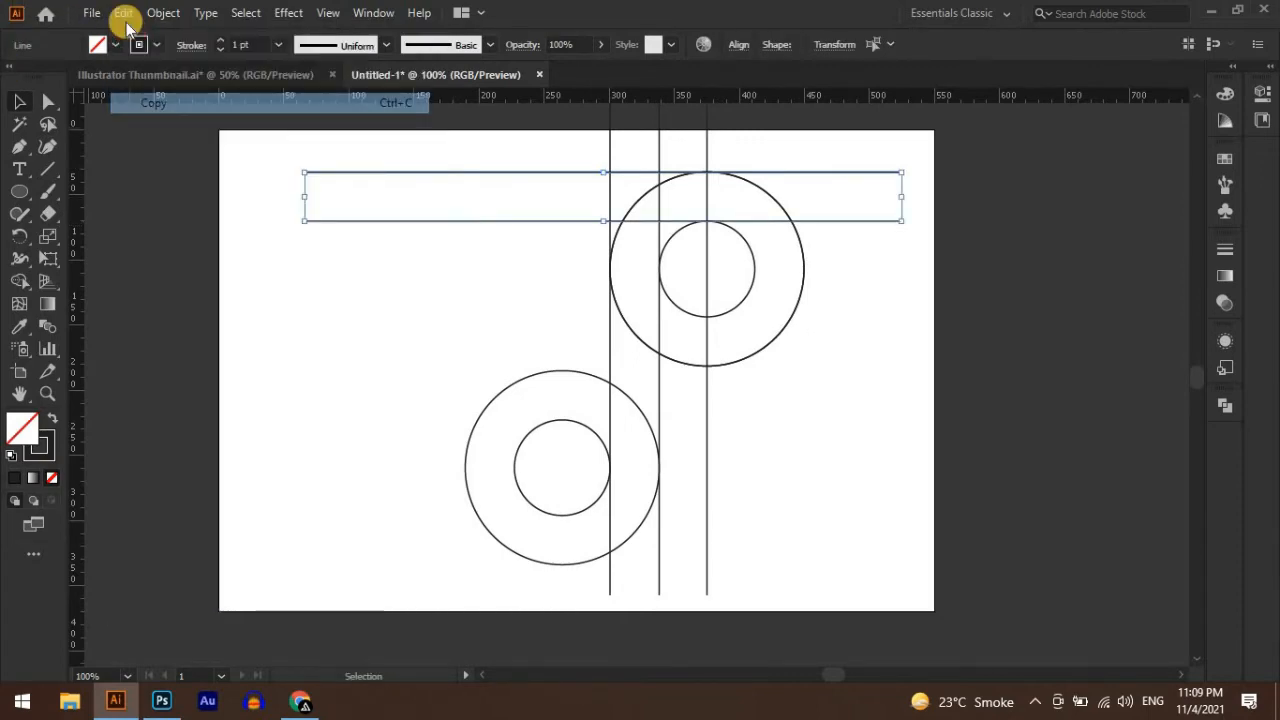
click(123, 13)
click(179, 146)
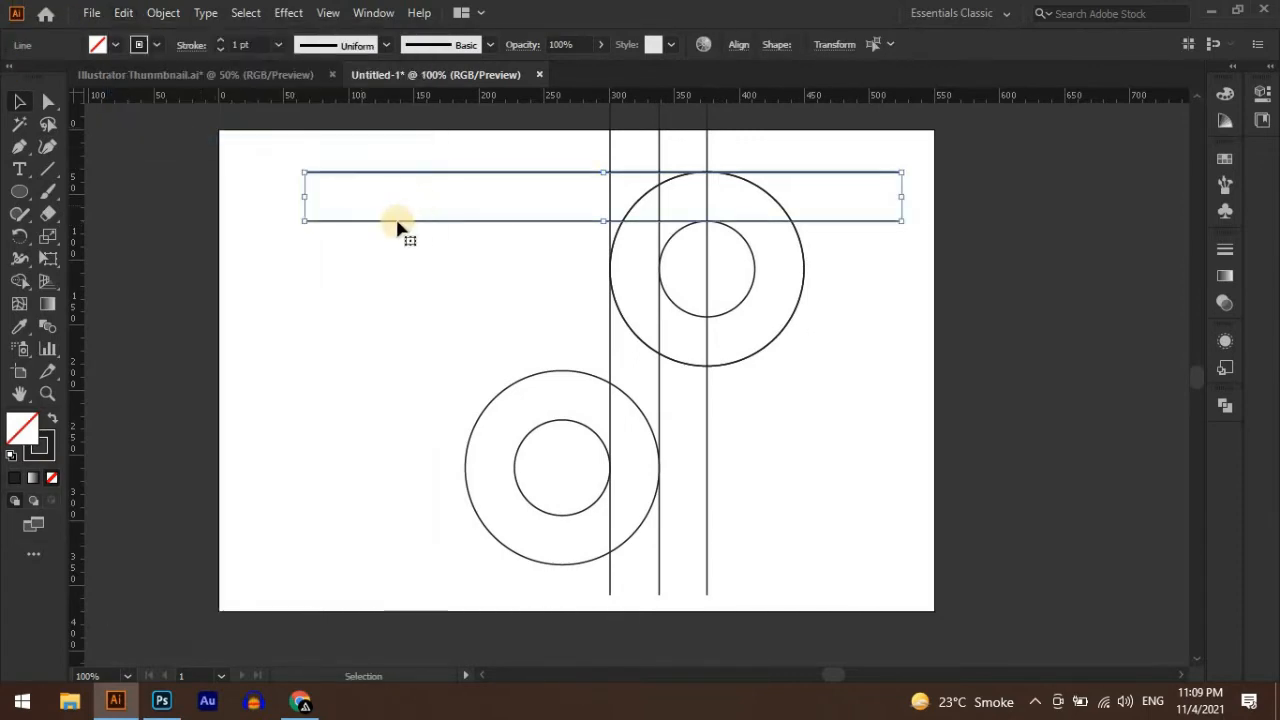
drag(409, 245, 368, 565)
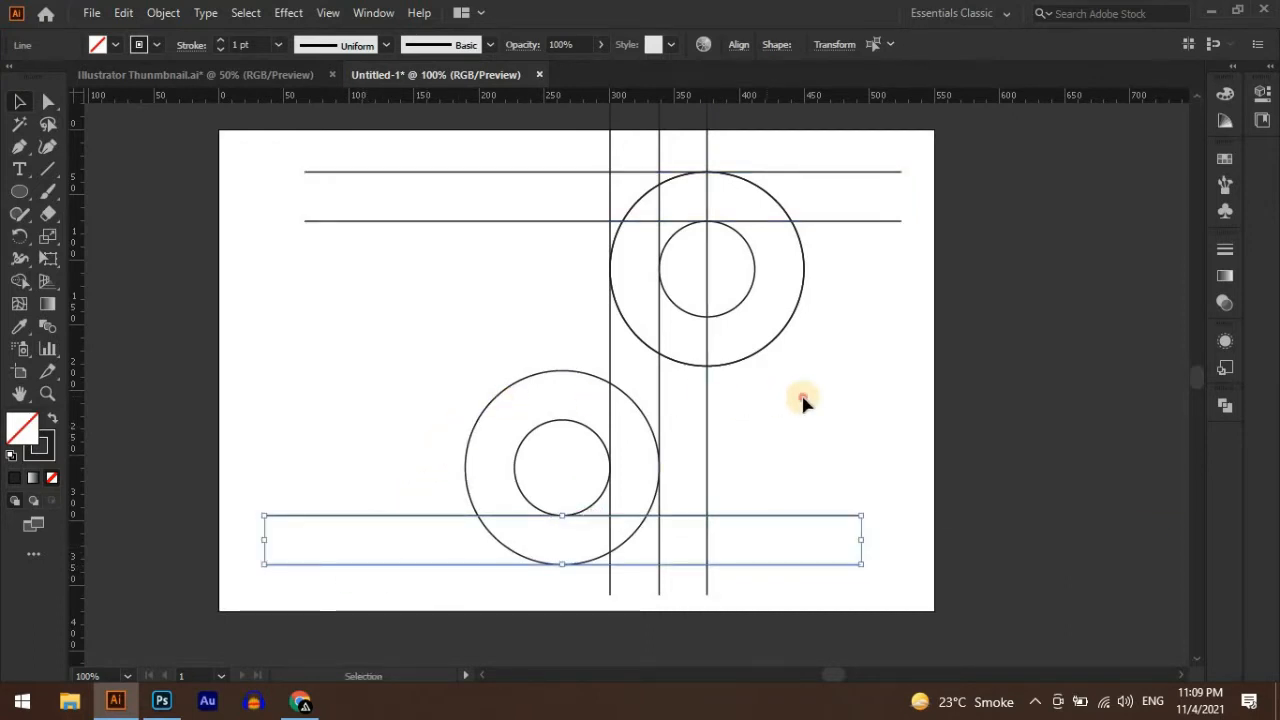
click(632, 357)
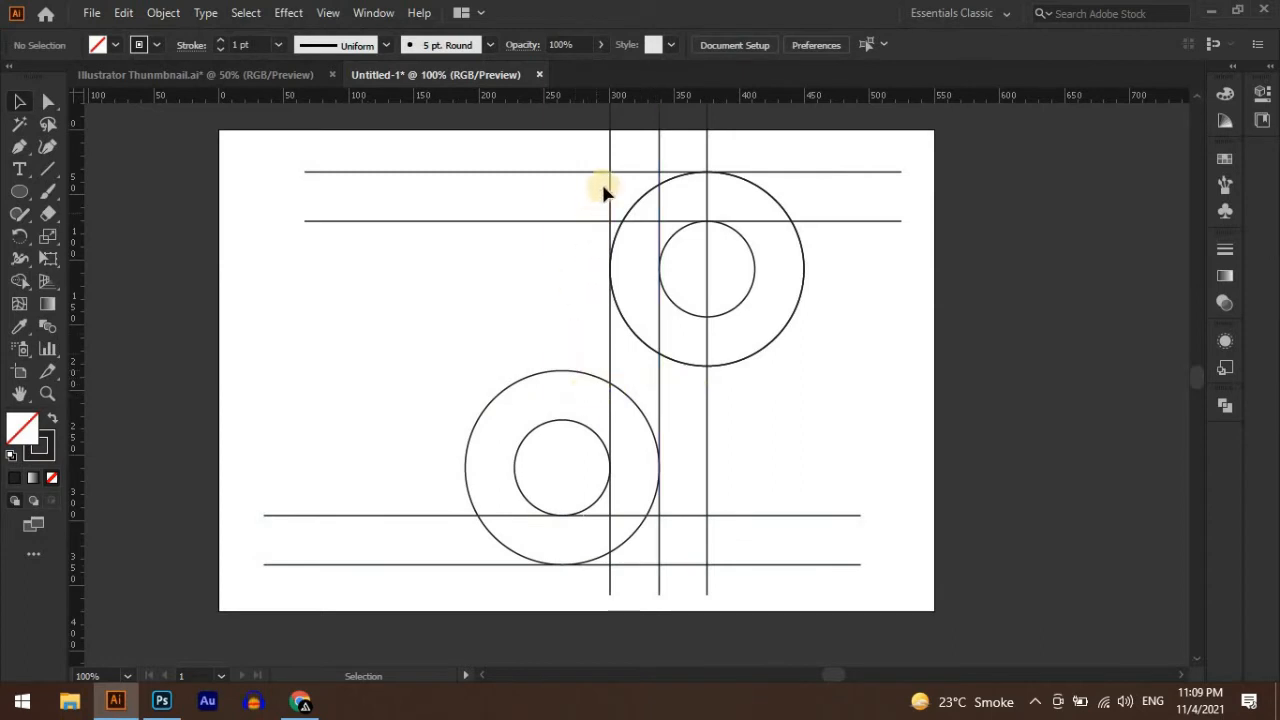
- Copy the leftmost vertical line to the left so that it passes through the centre of the lower circles
drag(611, 193, 563, 231)
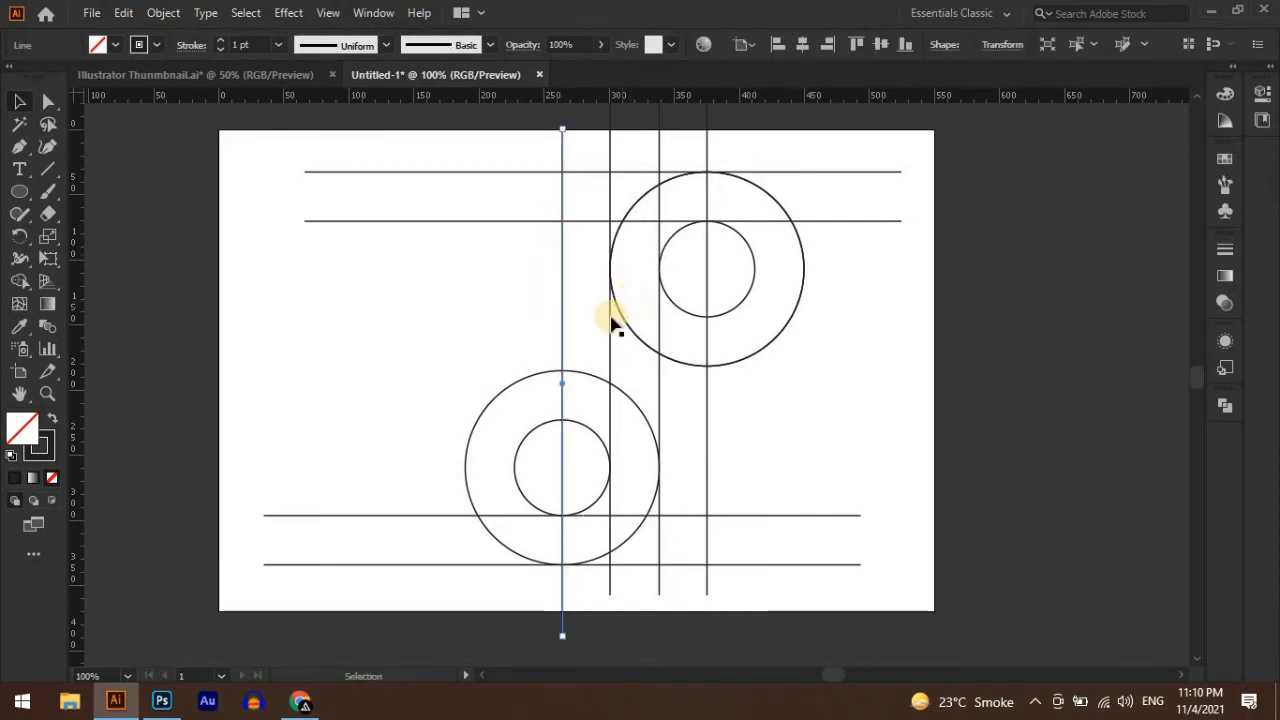
click(755, 390)
scroll(566, 268, up, 1)
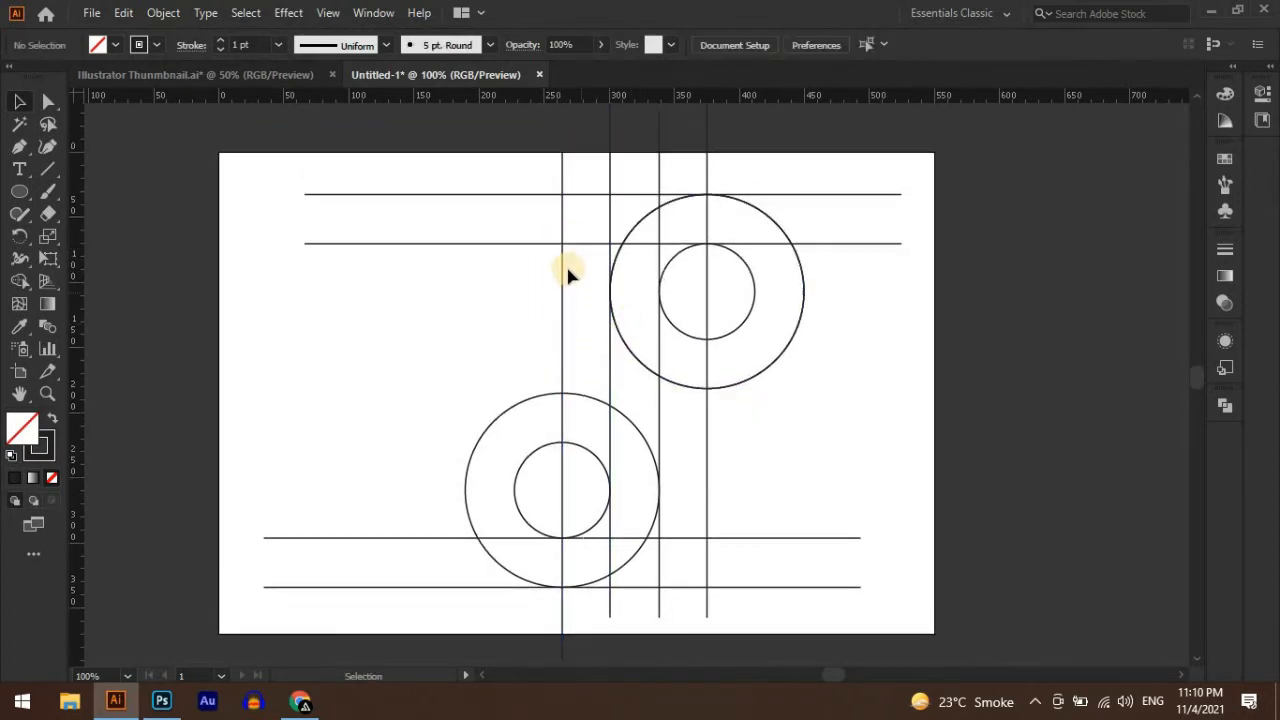
- Fit a small circle against the second horizontal and leftmost vertical lines, and place a copy against the rightmost vertical and third horizontal lines
scroll(566, 278, down, 1)
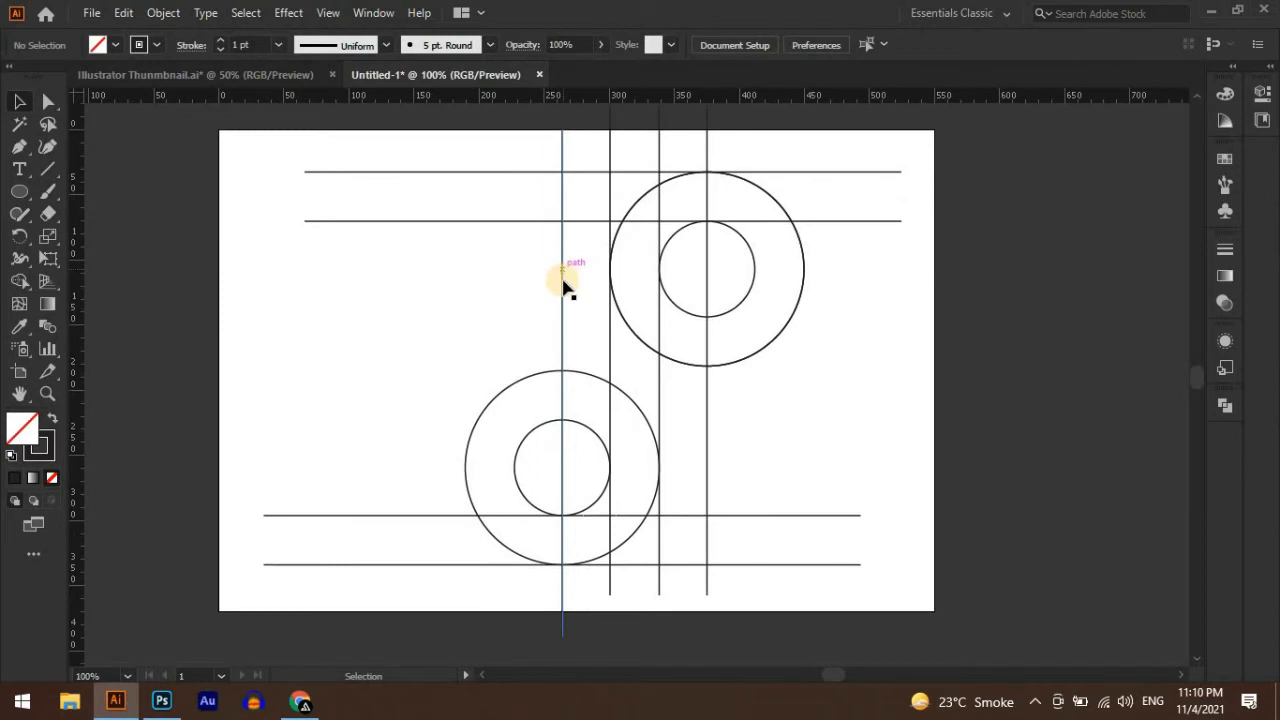
click(21, 191)
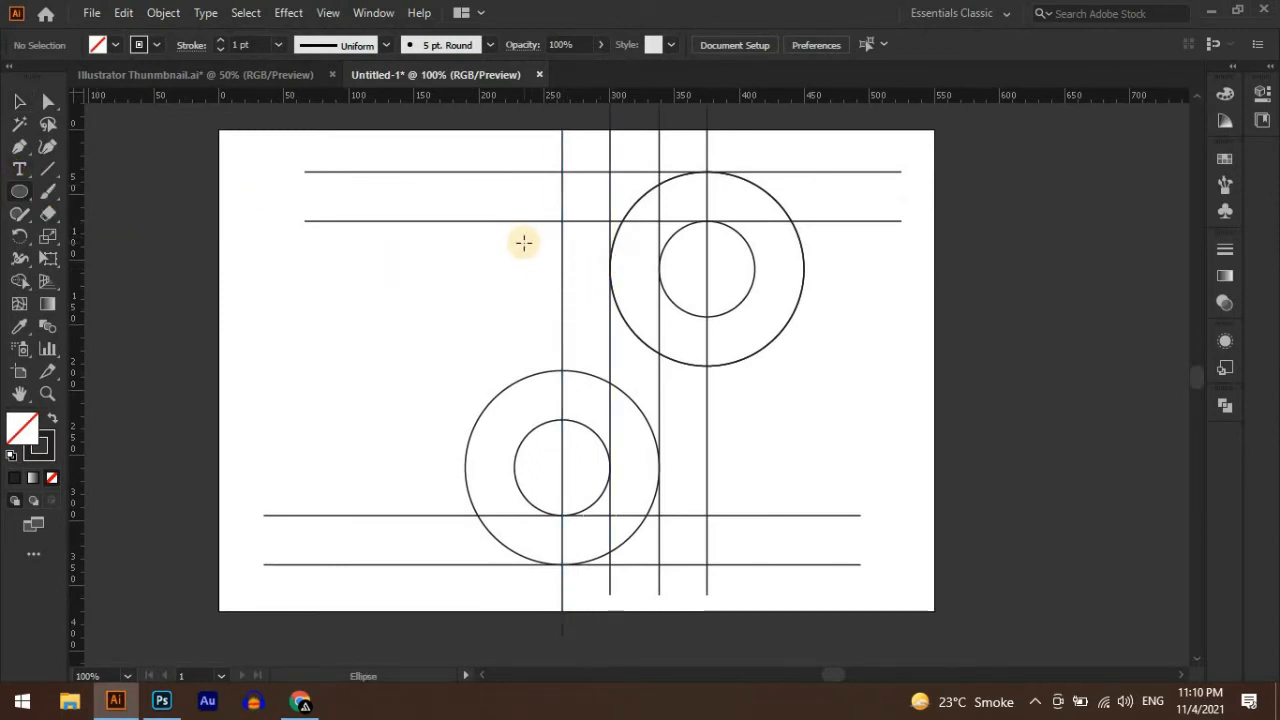
drag(524, 242, 556, 268)
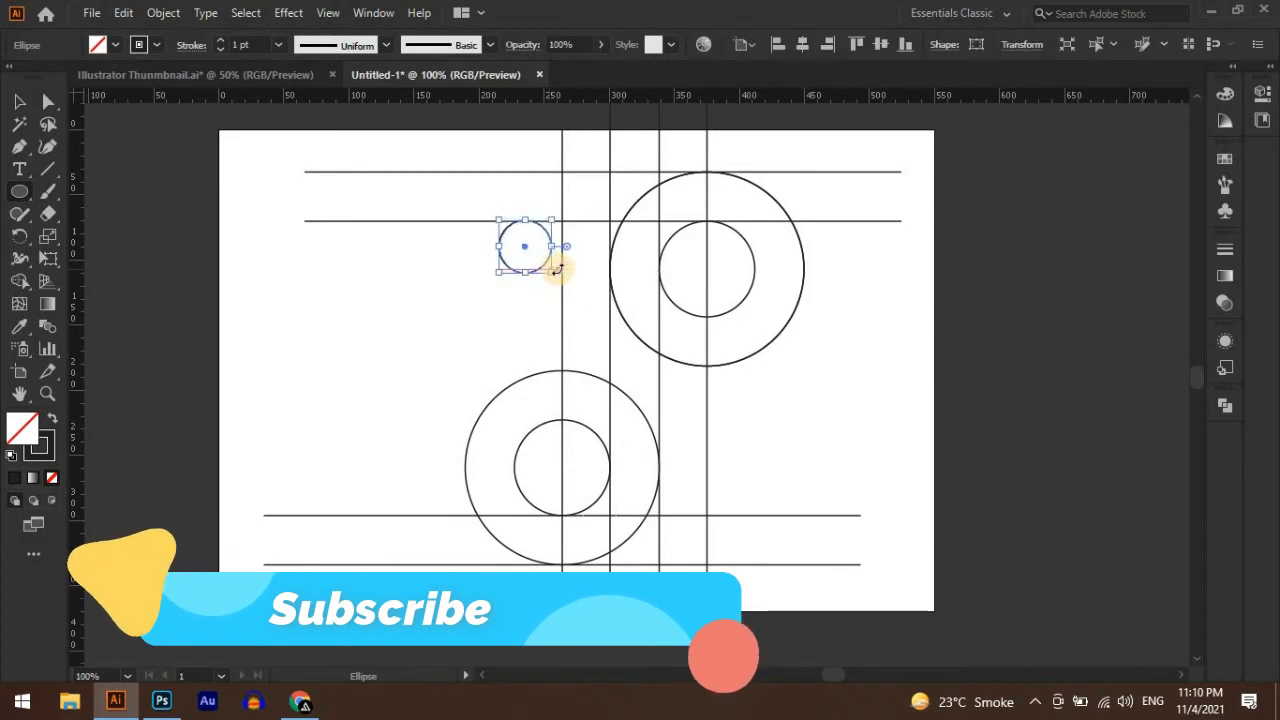
key(Right)
key(Right)
key(Right)
key(Right)
key(Right)
key(Right)
key(Right)
key(Right)
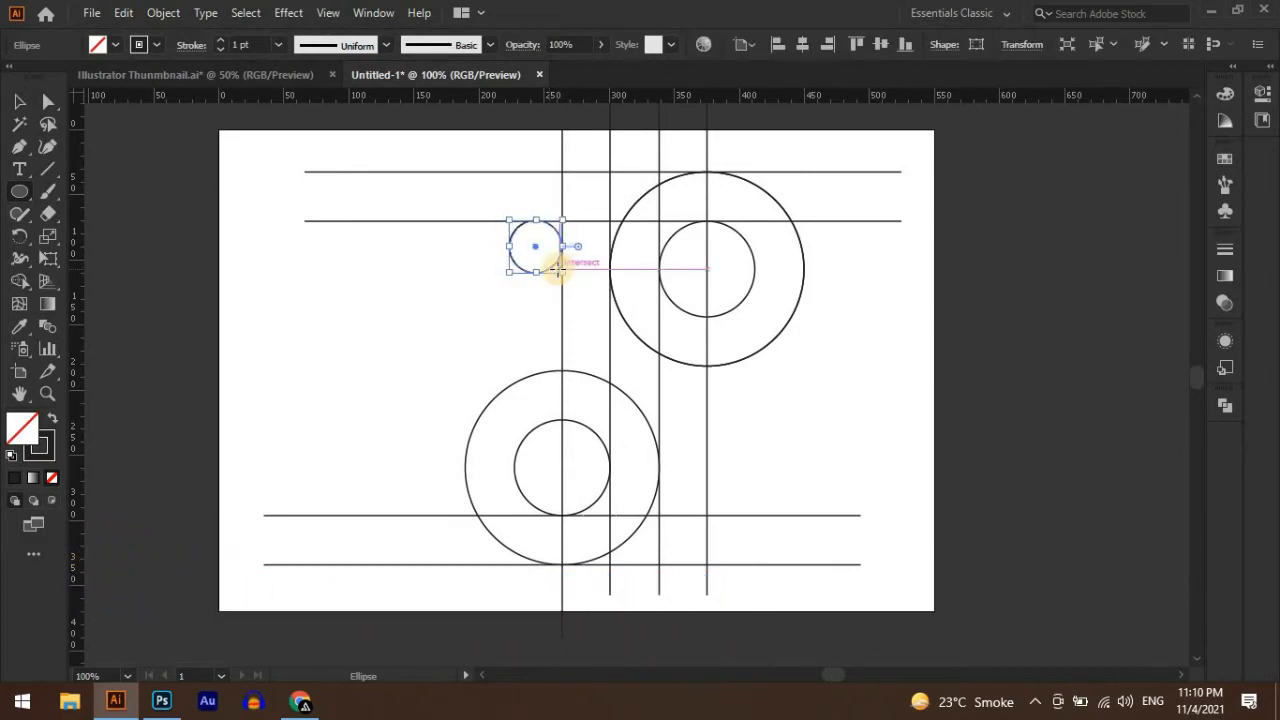
mouse_move(507, 220)
mouse_down()
mouse_move(497, 209)
mouse_move(739, 485)
mouse_up()
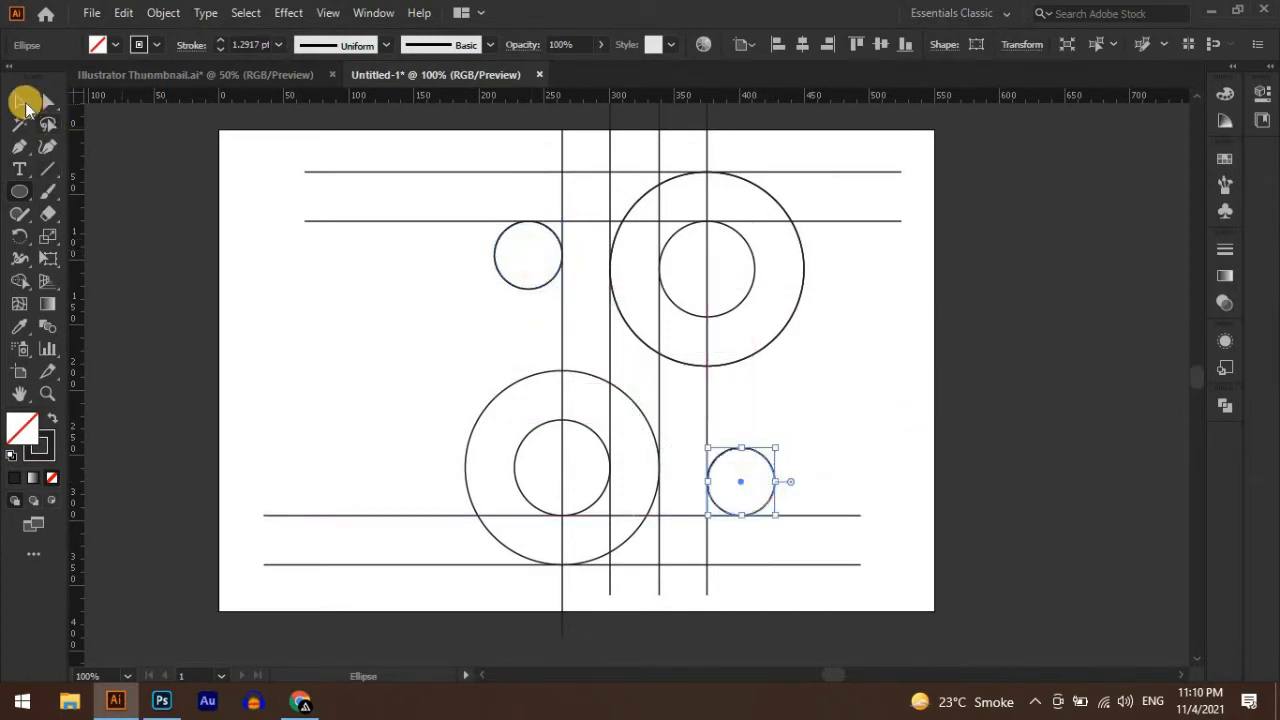
- Select all circles and lines and merge the ring and vertical band regions into one black-filled S-shaped form with Shape Builder
click(20, 103)
drag(451, 140, 538, 228)
drag(690, 461, 837, 603)
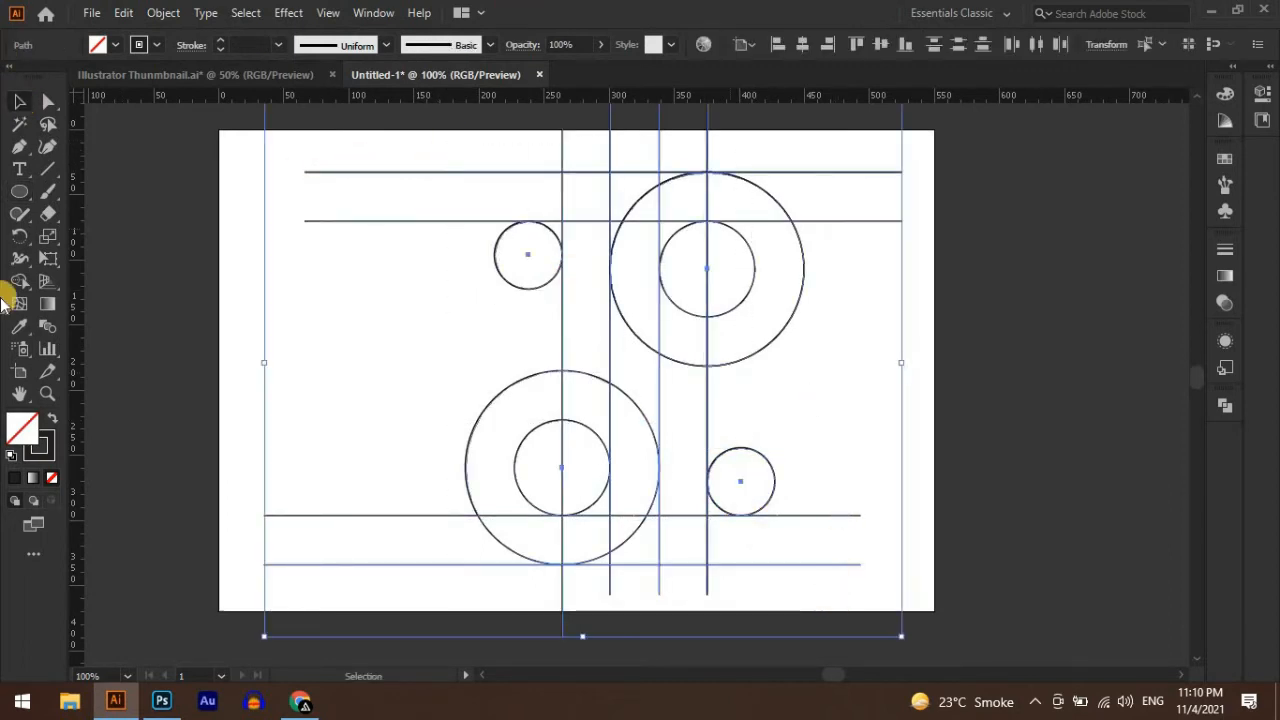
click(21, 284)
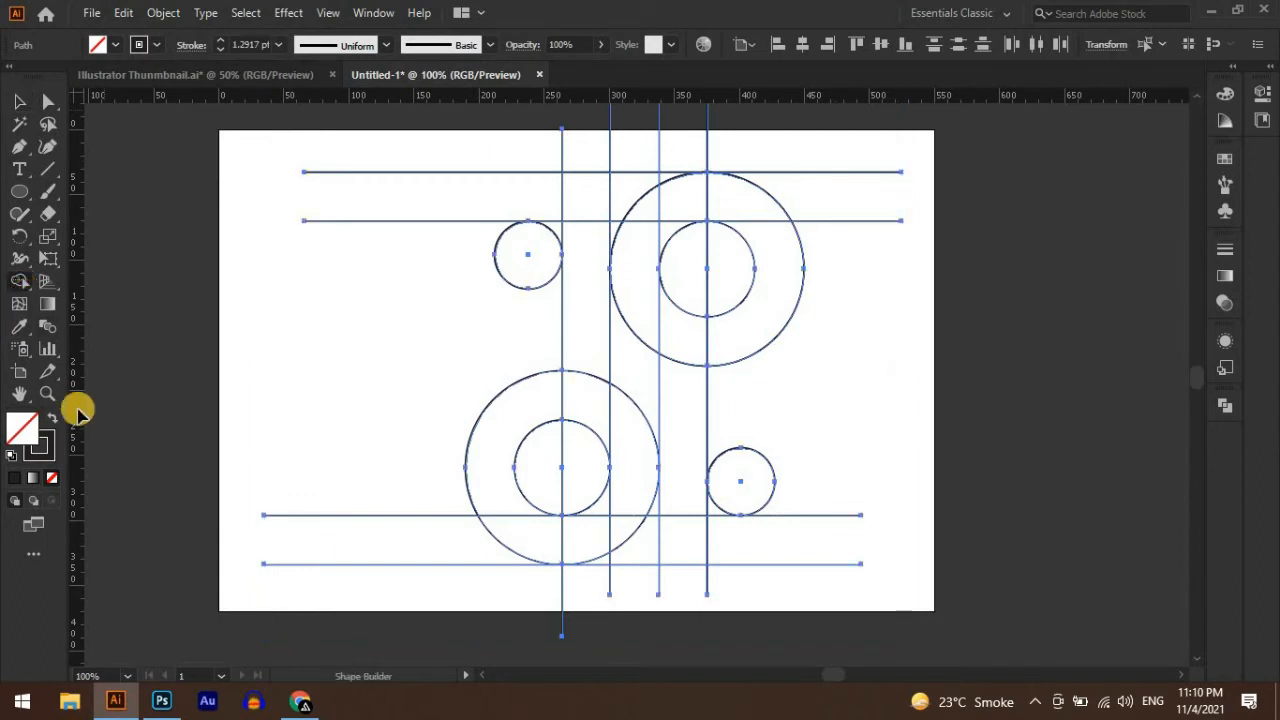
click(52, 418)
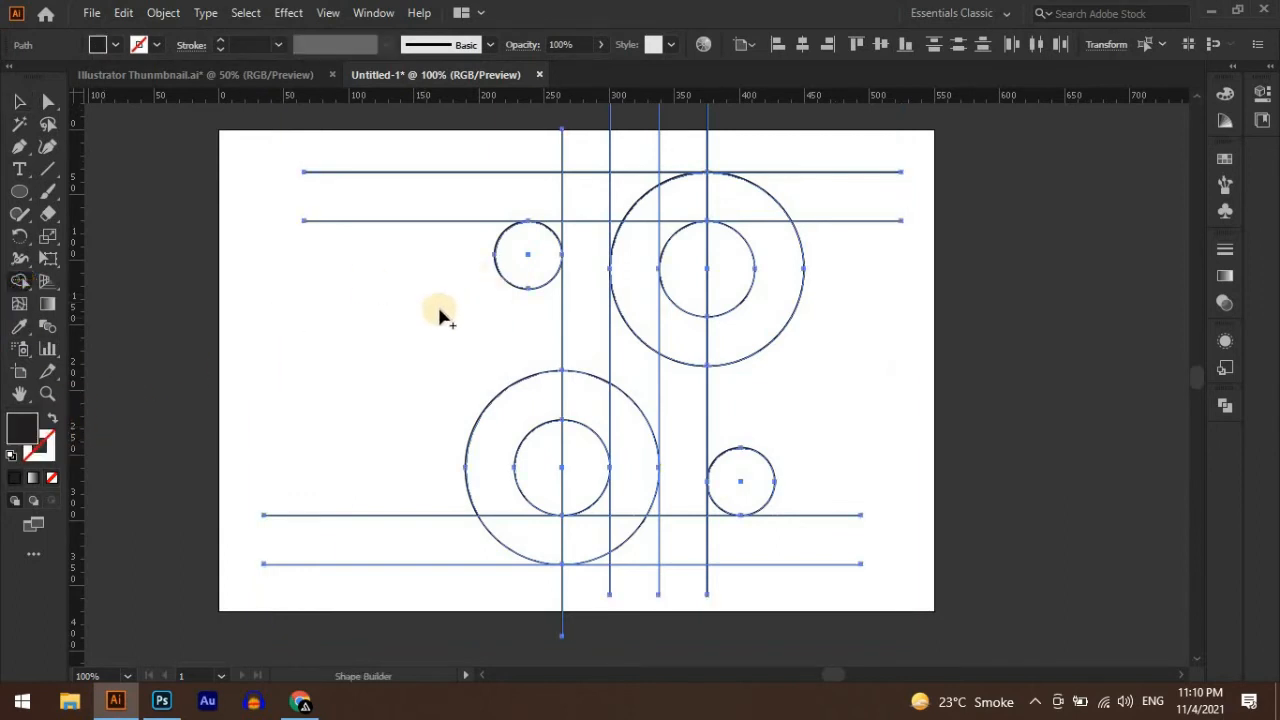
mouse_move(735, 343)
mouse_down()
mouse_move(773, 294)
mouse_move(762, 210)
mouse_move(675, 196)
mouse_move(632, 250)
mouse_move(608, 507)
mouse_move(593, 536)
mouse_move(564, 542)
mouse_move(512, 525)
mouse_move(500, 493)
mouse_move(543, 422)
mouse_move(634, 484)
mouse_move(712, 325)
mouse_move(686, 214)
mouse_up()
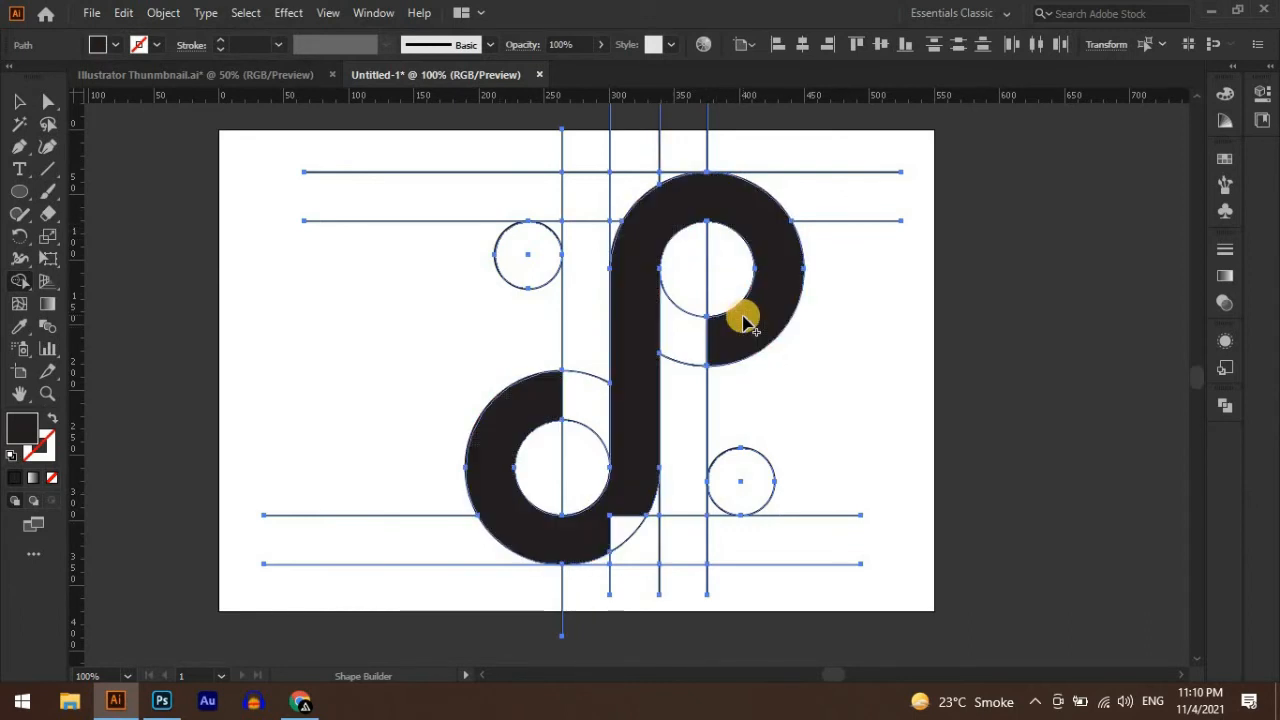
mouse_move(631, 502)
mouse_down()
mouse_move(611, 542)
mouse_move(647, 468)
mouse_move(657, 314)
mouse_up()
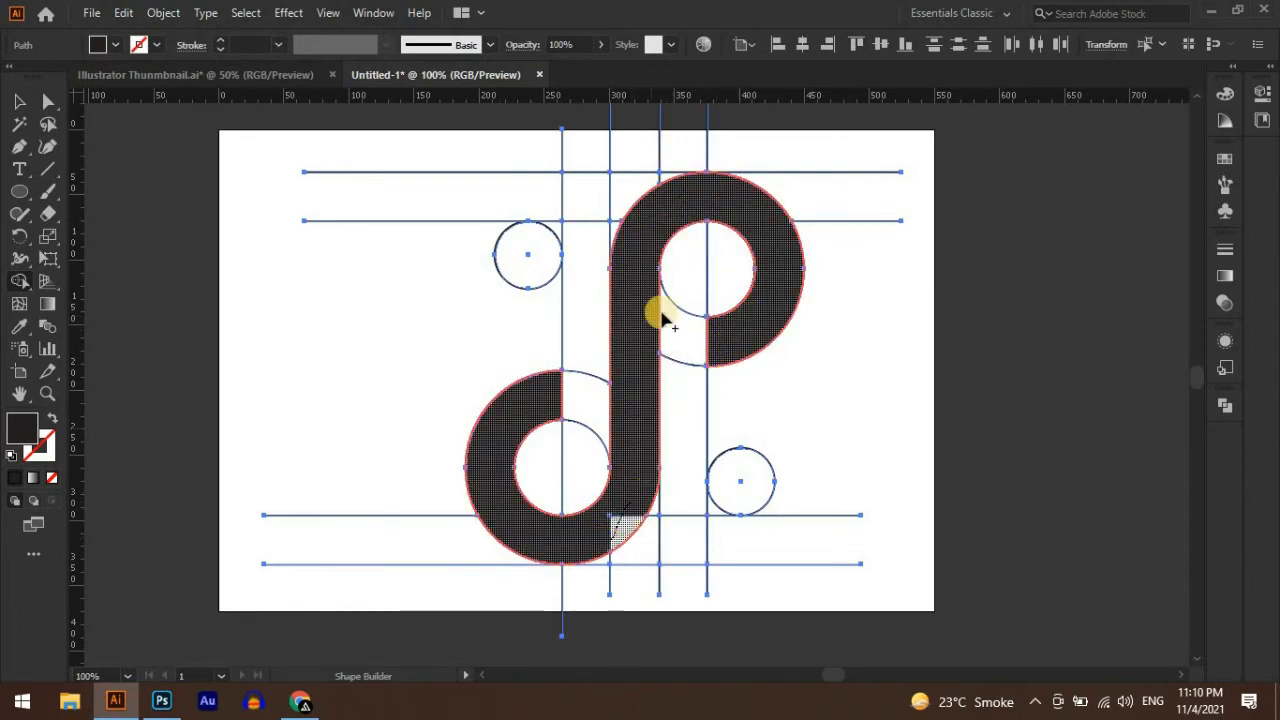
scroll(610, 347, down, 1)
scroll(575, 310, up, 1)
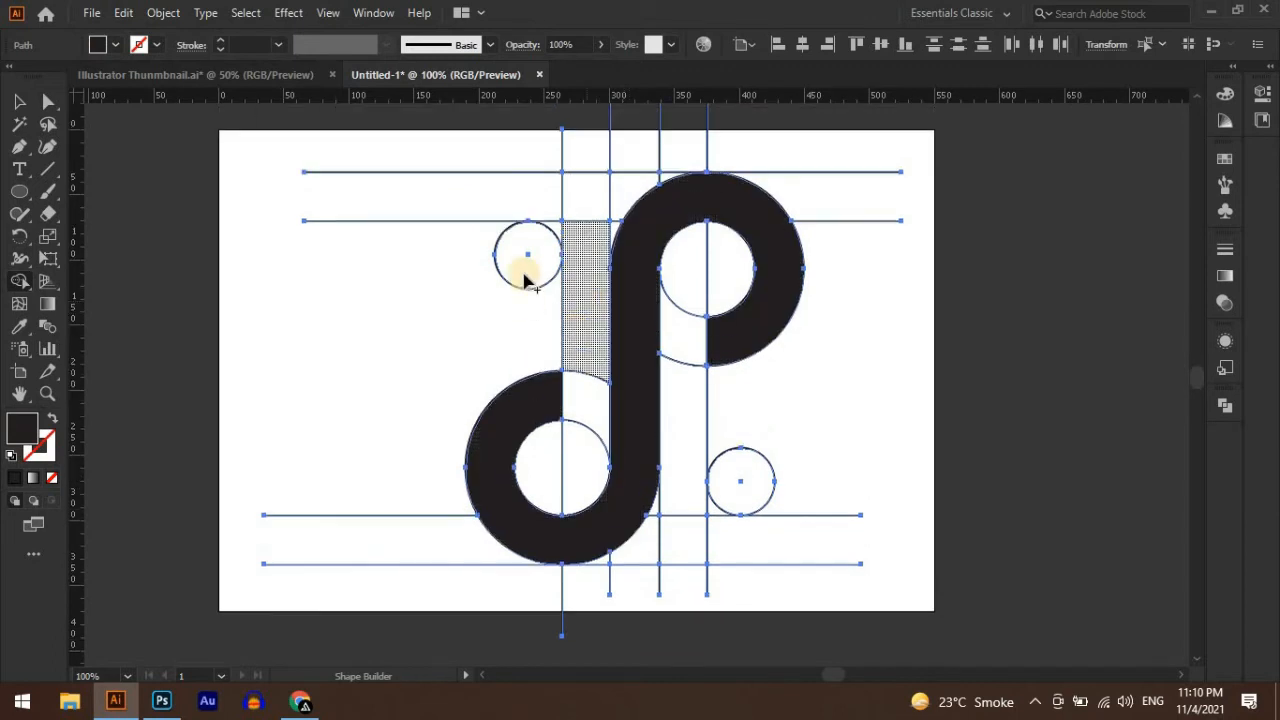
- Fill the two small circles black with Shape Builder and deselect the artwork
click(528, 255)
click(741, 481)
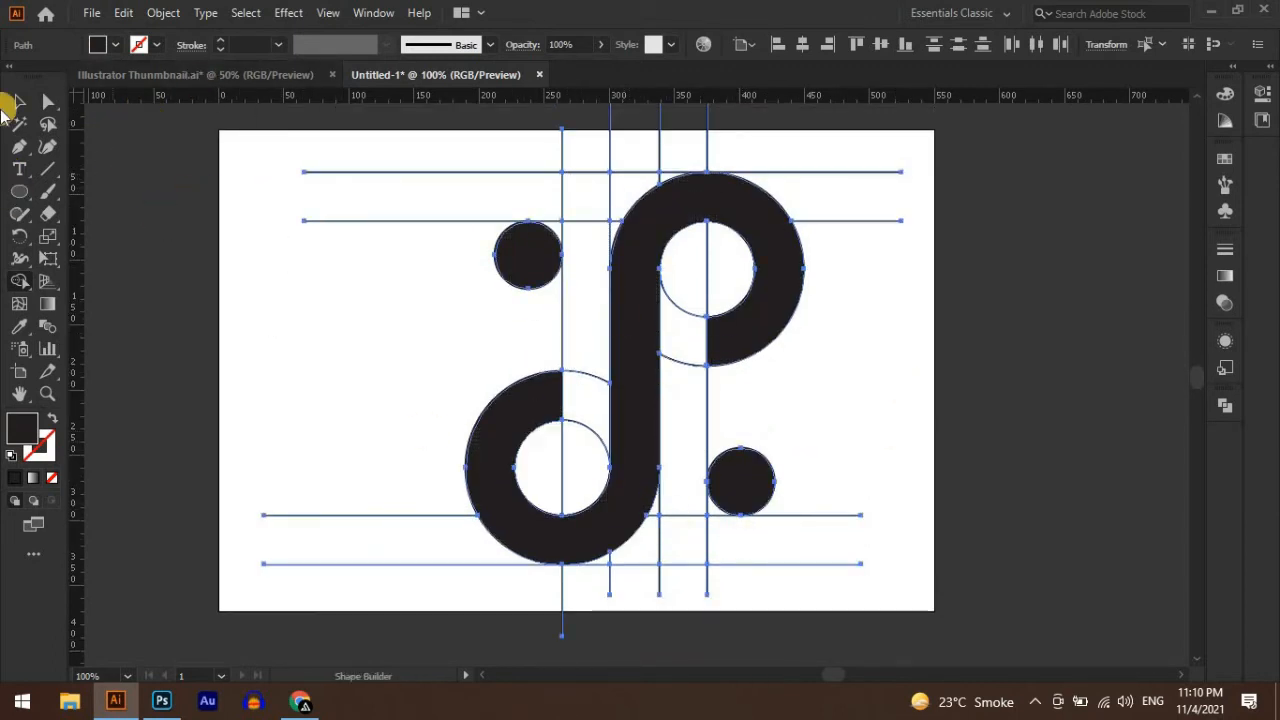
click(18, 102)
click(886, 353)
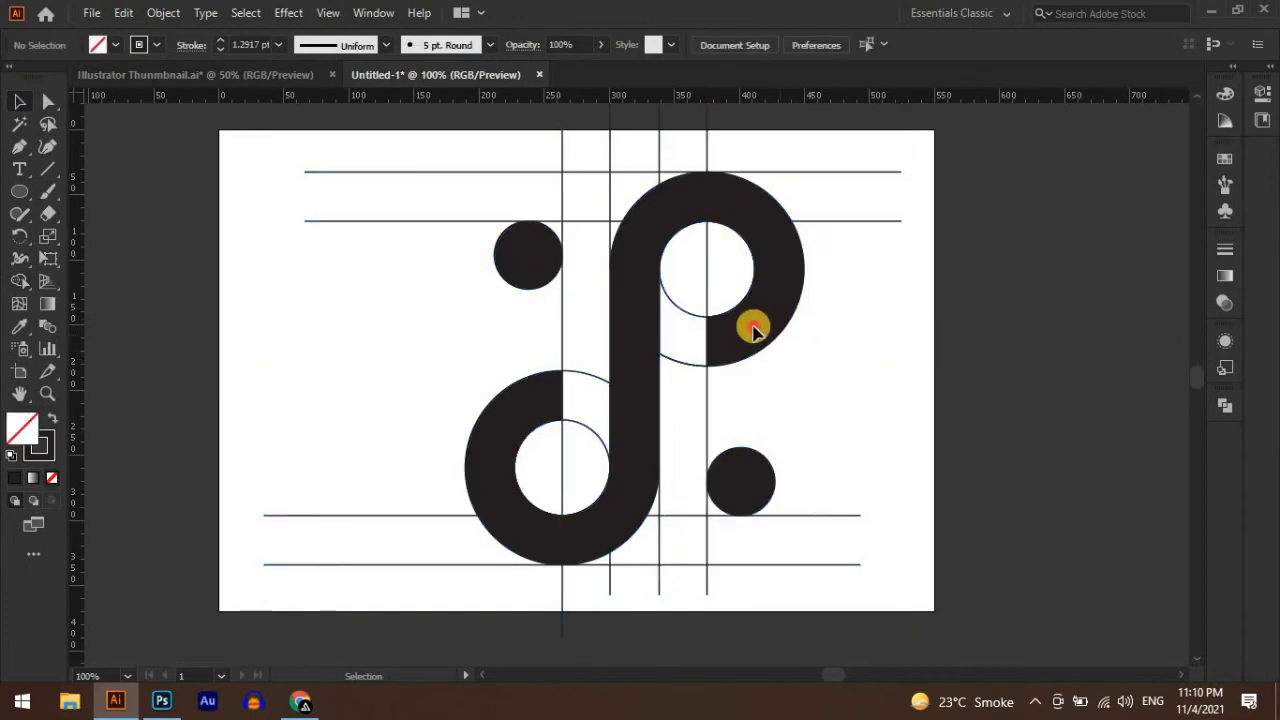
- Select the black S-shaped form together with both dots and cut them from the artboard
click(735, 480)
shift+click(521, 257)
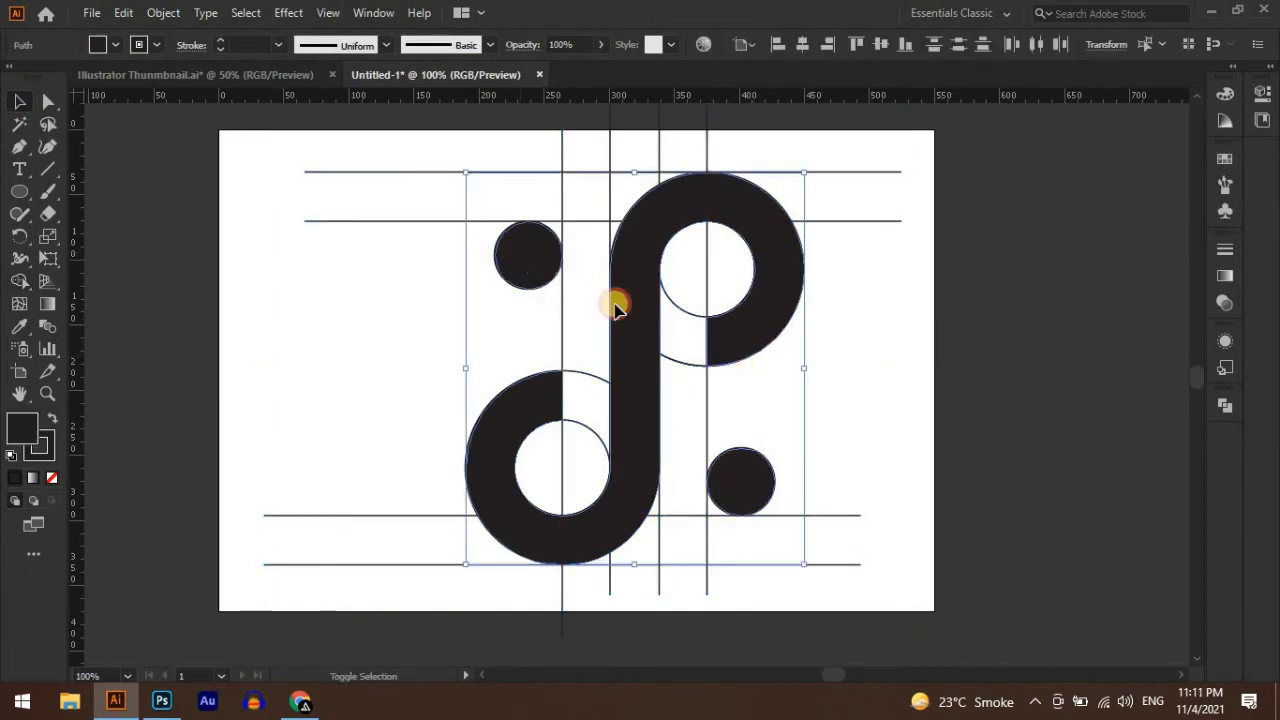
click(122, 14)
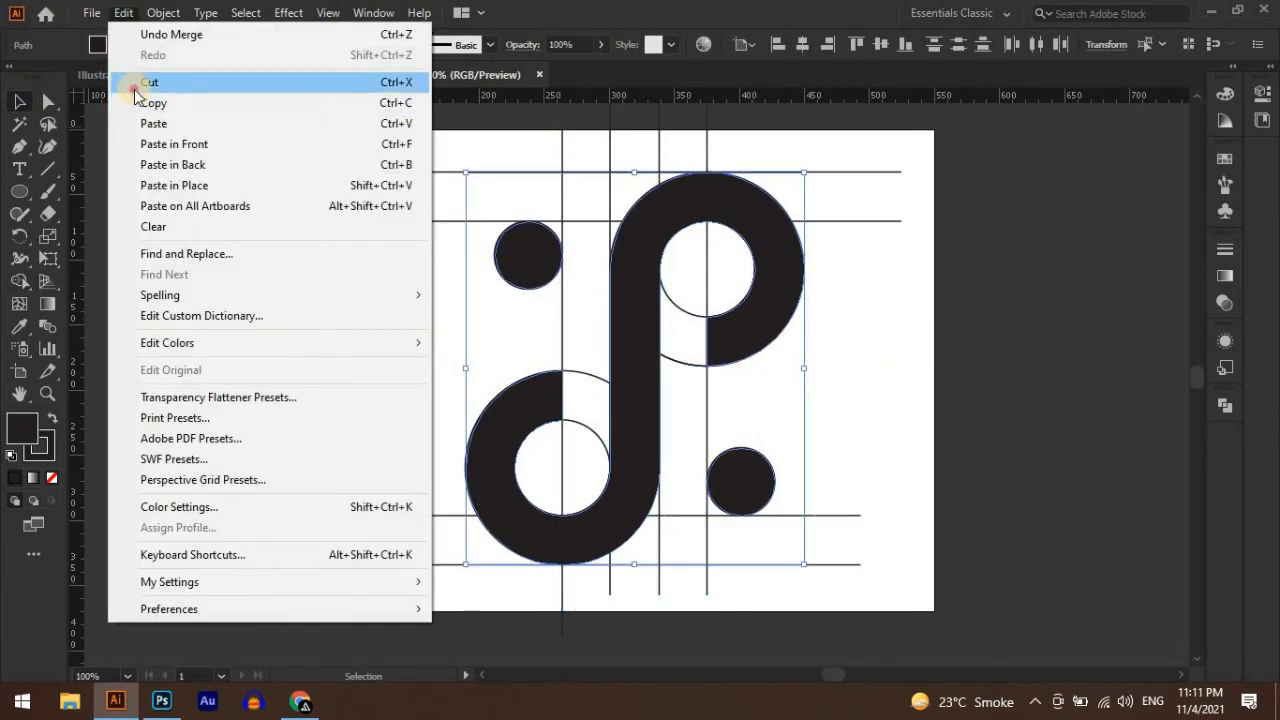
click(126, 81)
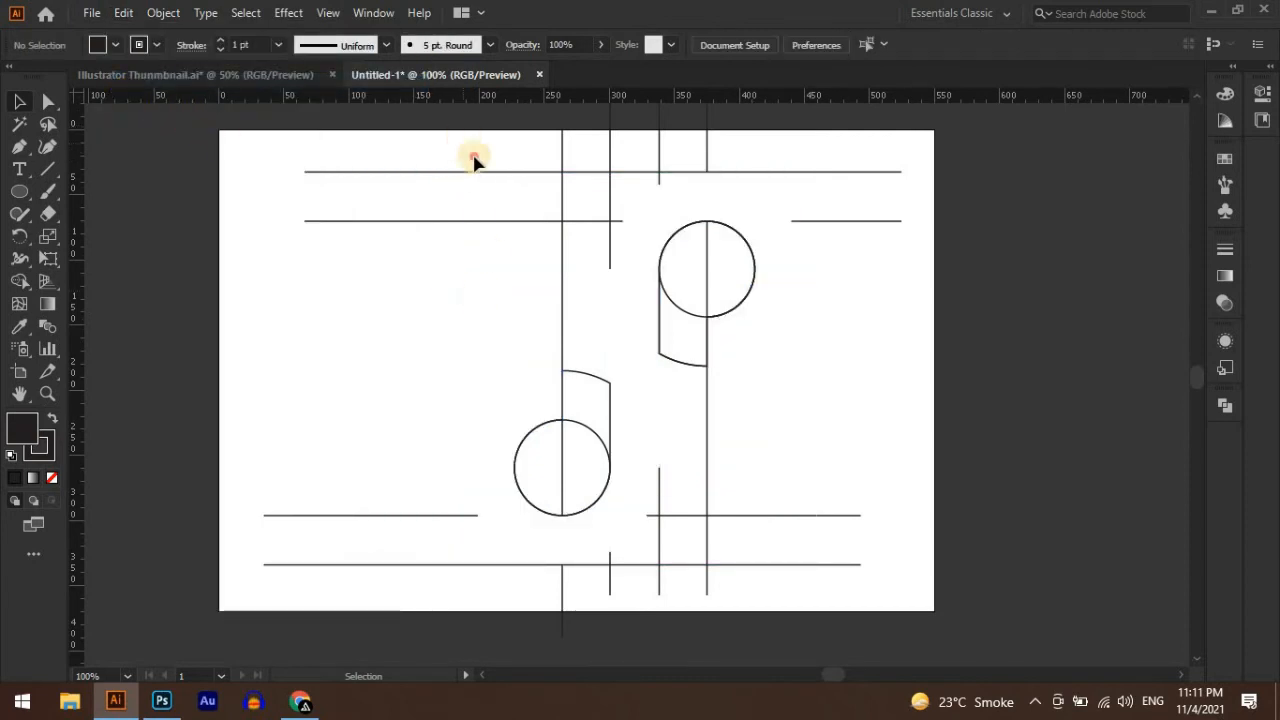
- Delete all remaining construction lines and circles and paste the cut logo back onto the artboard
drag(474, 160, 826, 578)
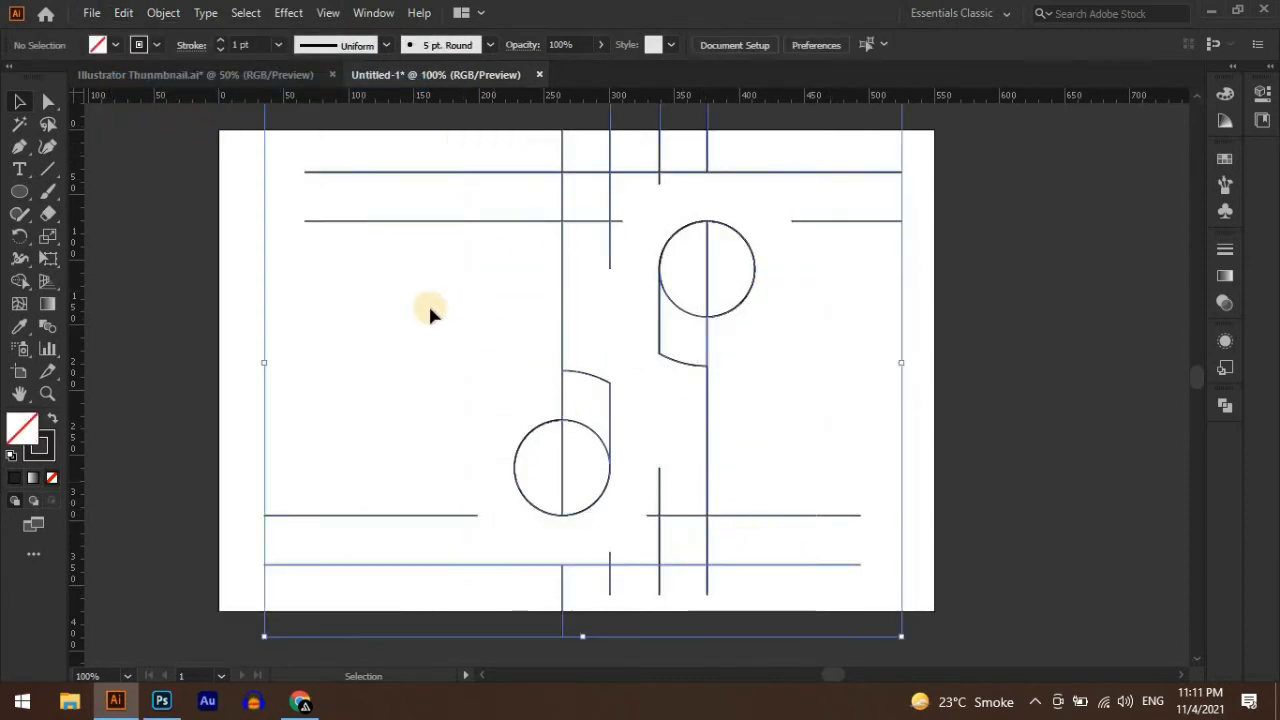
key(Delete)
drag(446, 302, 628, 455)
key(ctrl+f)
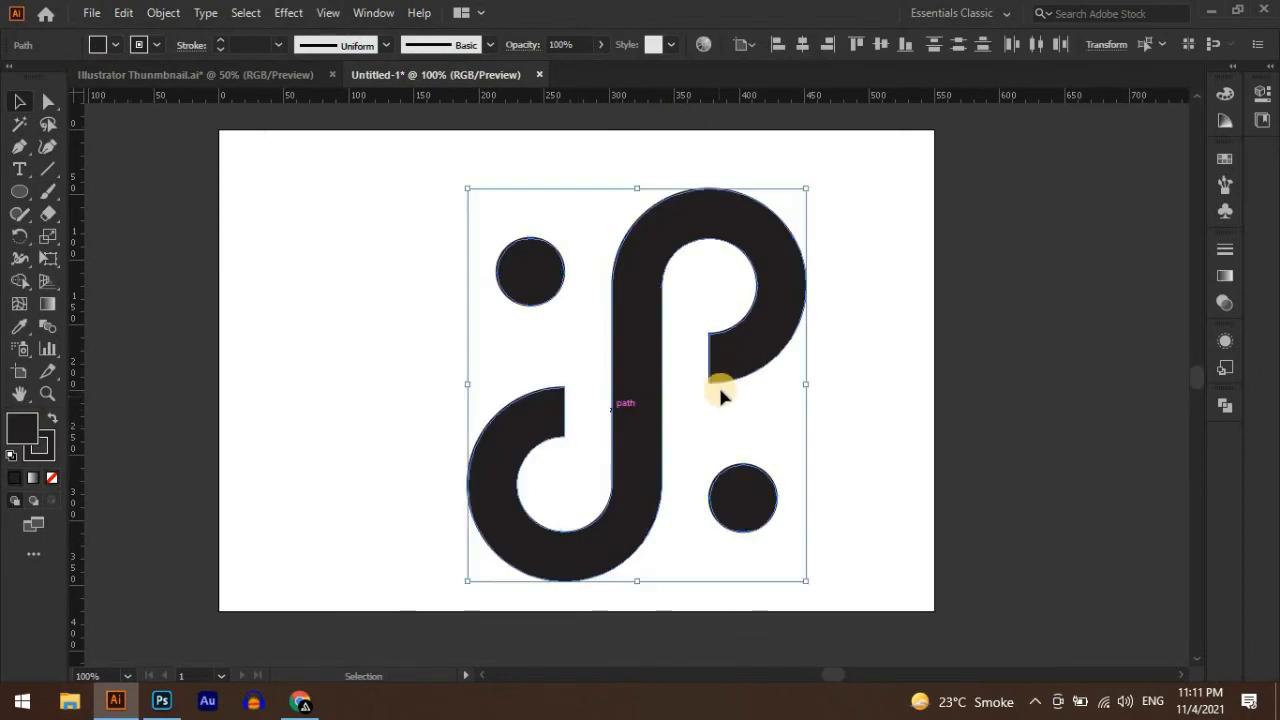
- Set the logo's stroke to none and group the S-shaped form with its two dots
click(154, 46)
click(14, 80)
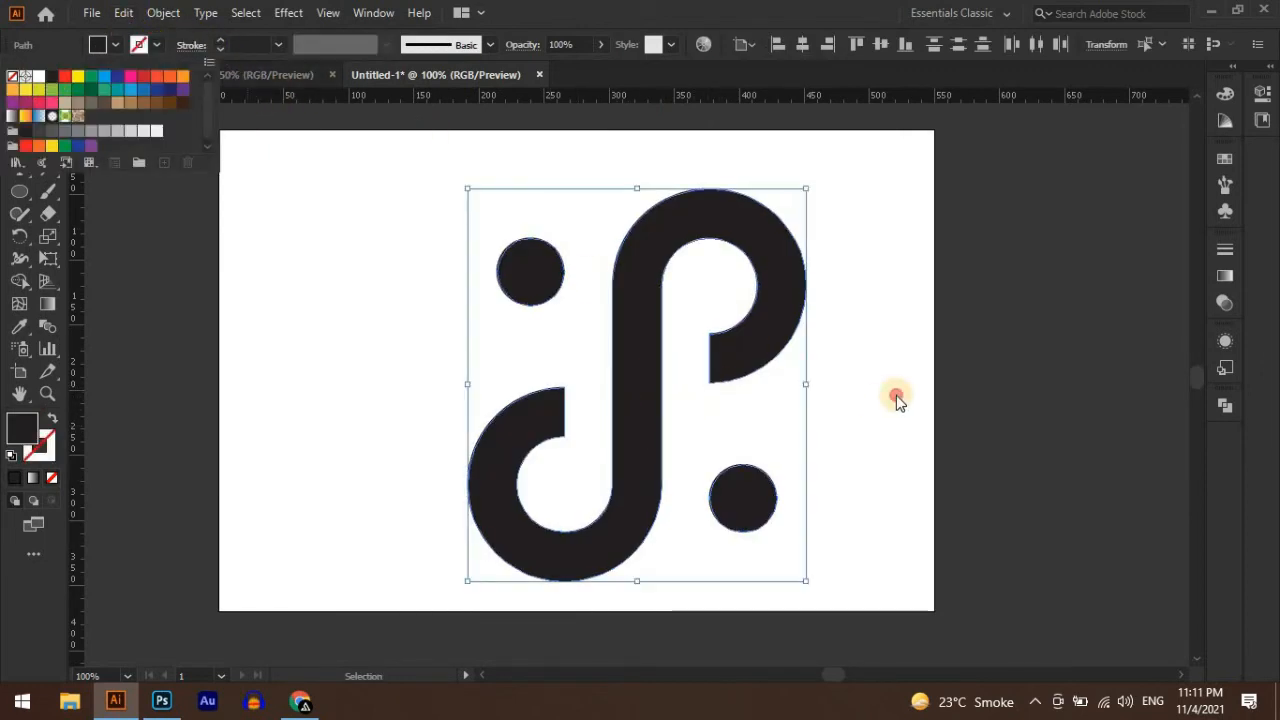
click(897, 398)
click(471, 383)
key(a)
drag(404, 180, 878, 585)
key(v)
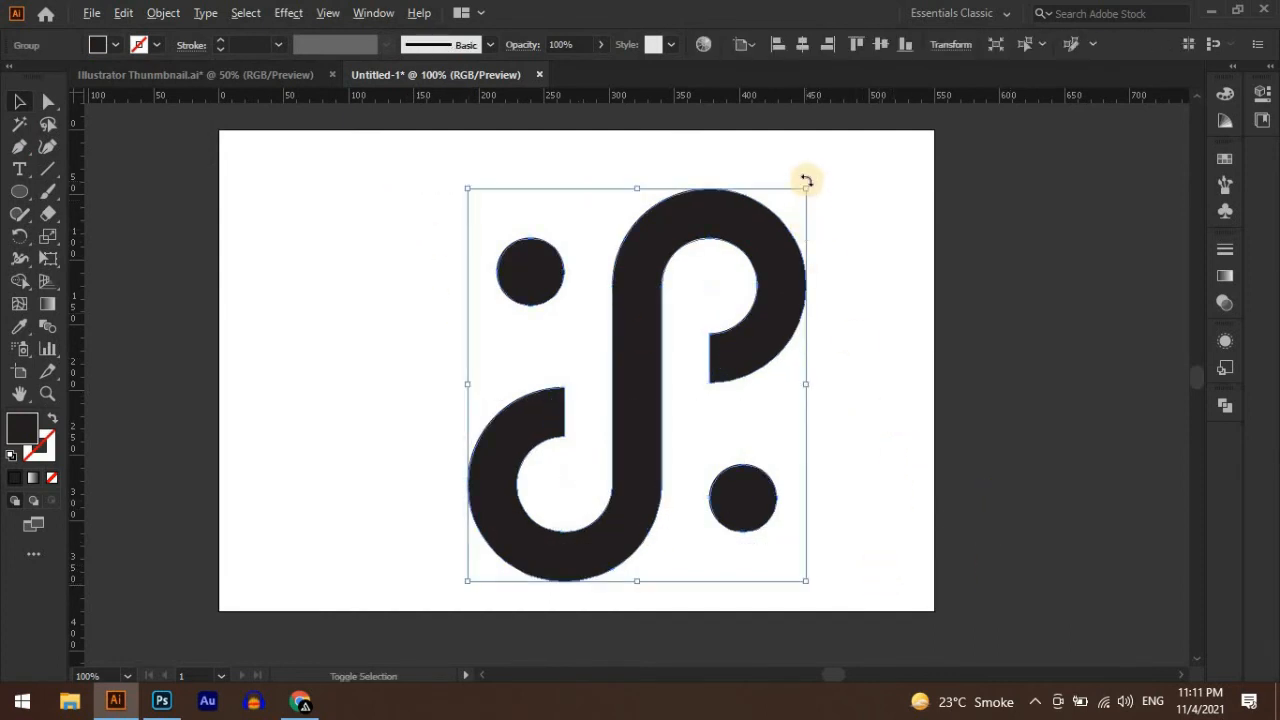
- Scale the logo group down to less than half its size near the artboard's left edge and place a copy beside it
drag(797, 220, 705, 305)
drag(640, 418, 535, 398)
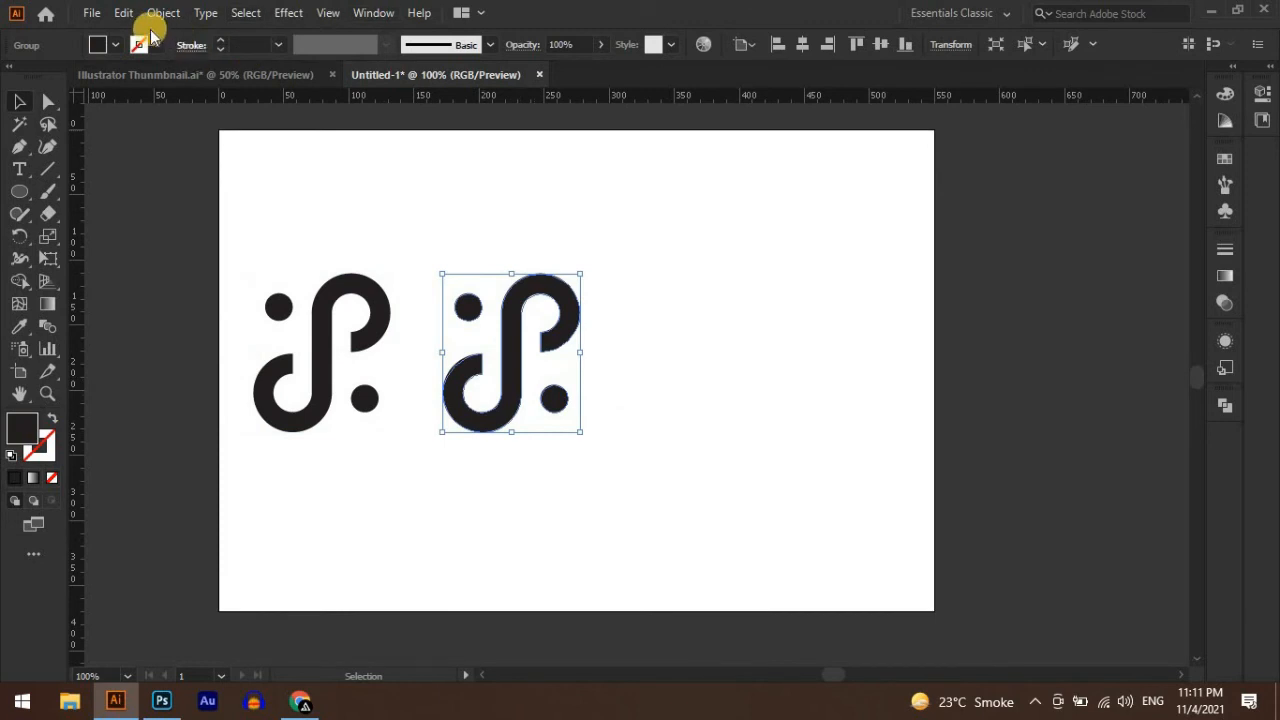
- Fill the second logo with green
click(114, 45)
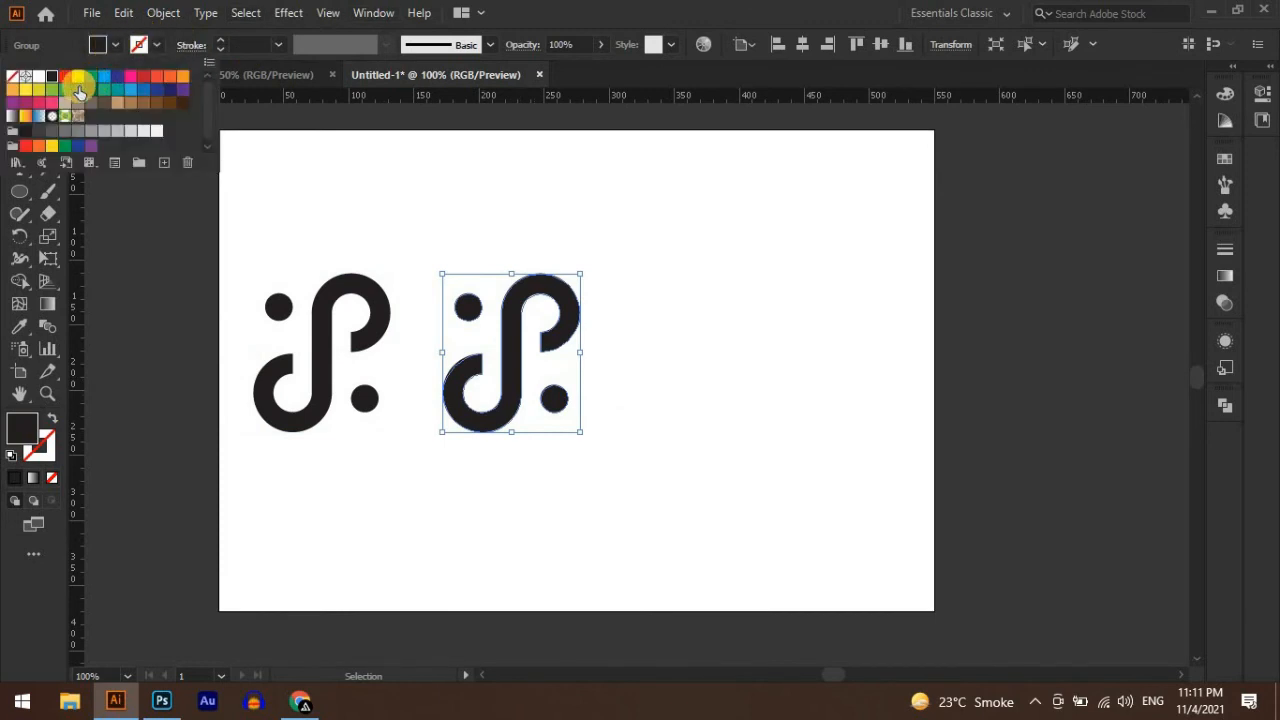
click(63, 91)
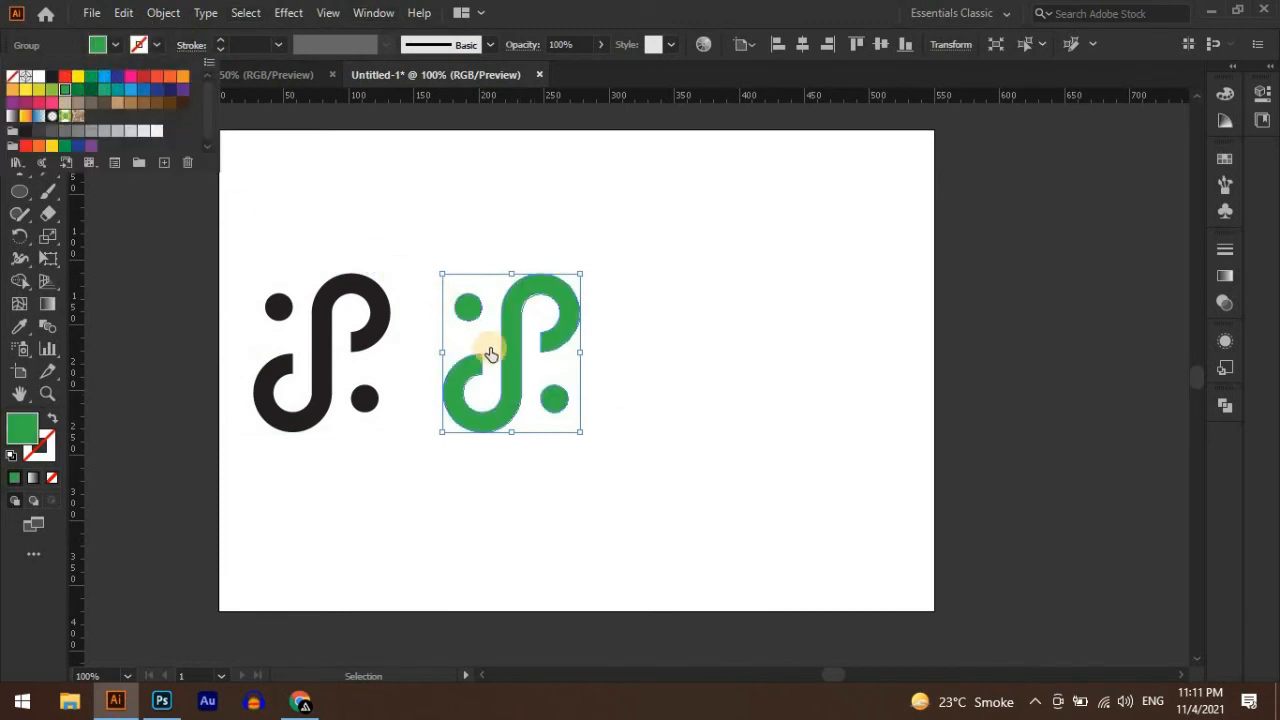
click(535, 385)
- Duplicate the green logo to its right and fill the new copy with light yellow-green
drag(517, 386, 710, 394)
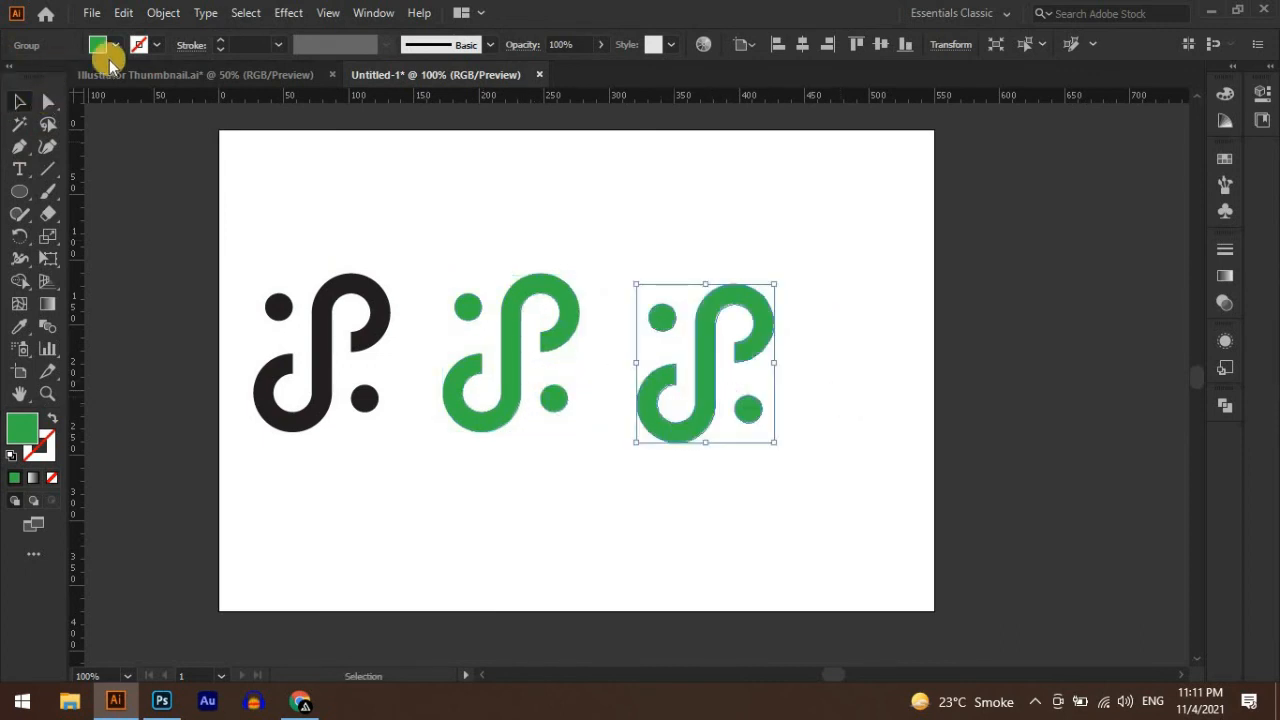
click(113, 47)
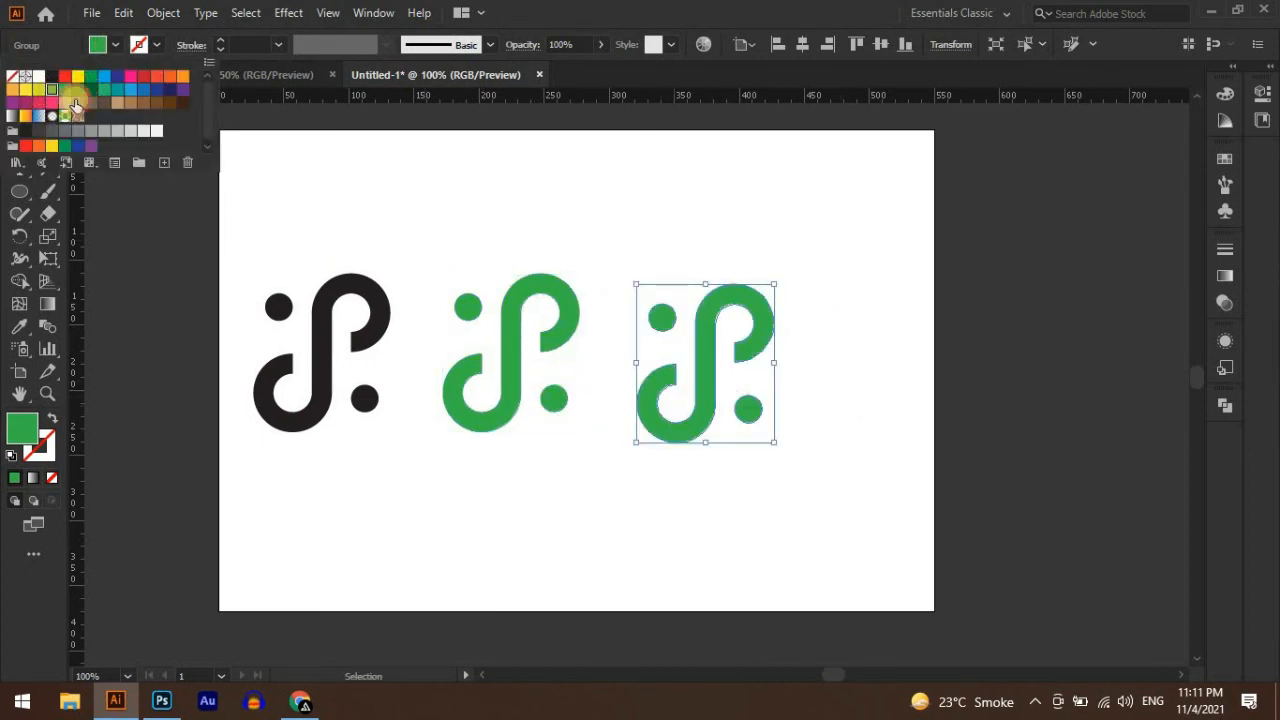
click(75, 104)
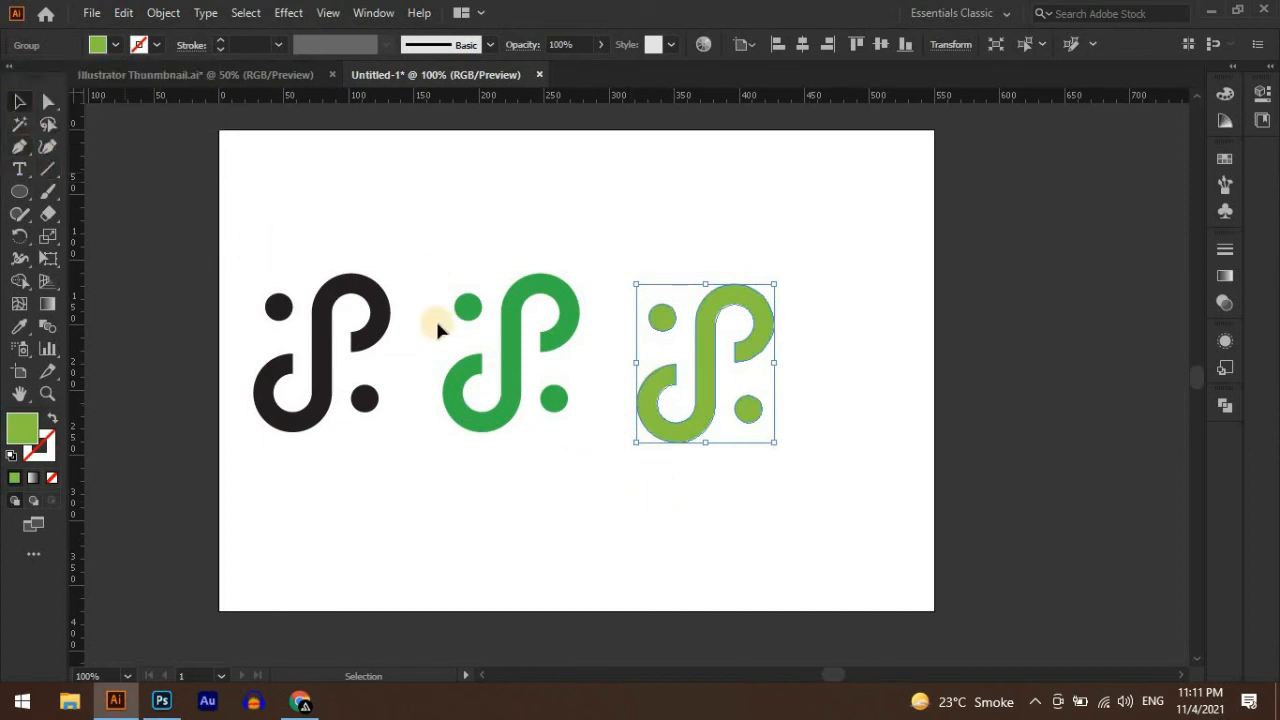
- Change the middle logo's fill to red and deselect it
click(515, 395)
click(126, 48)
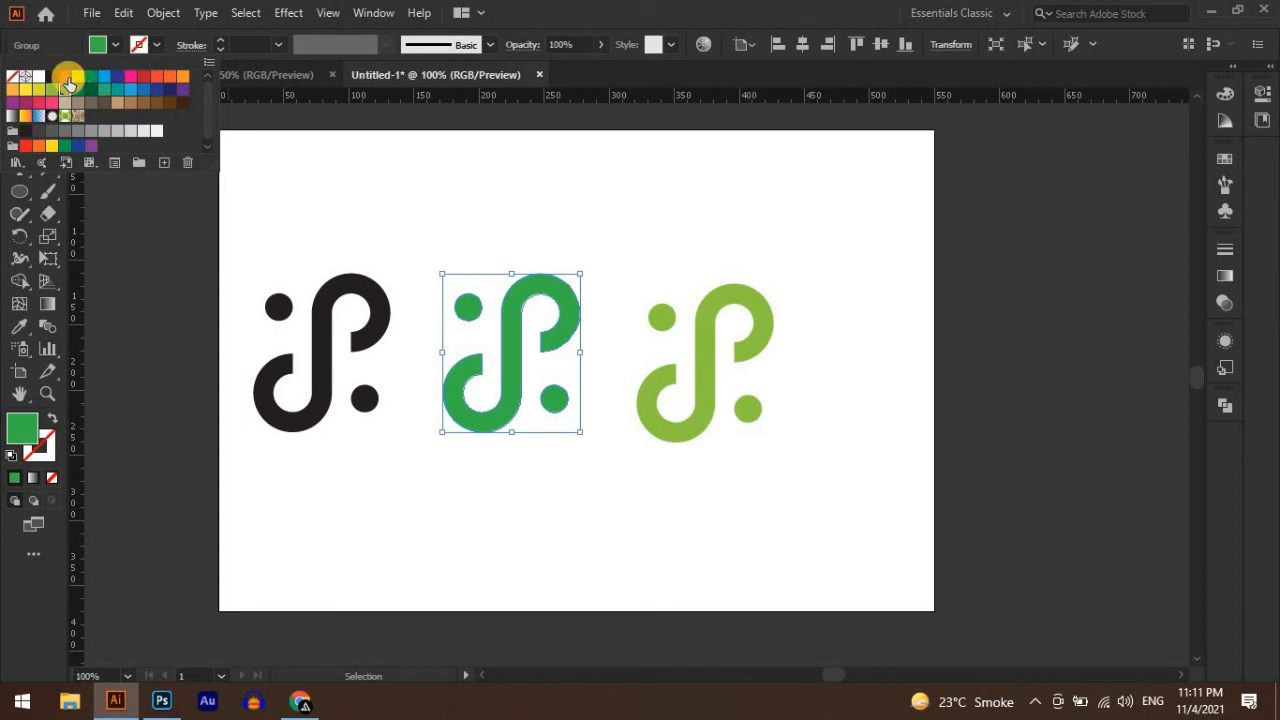
click(67, 78)
click(115, 45)
click(492, 482)
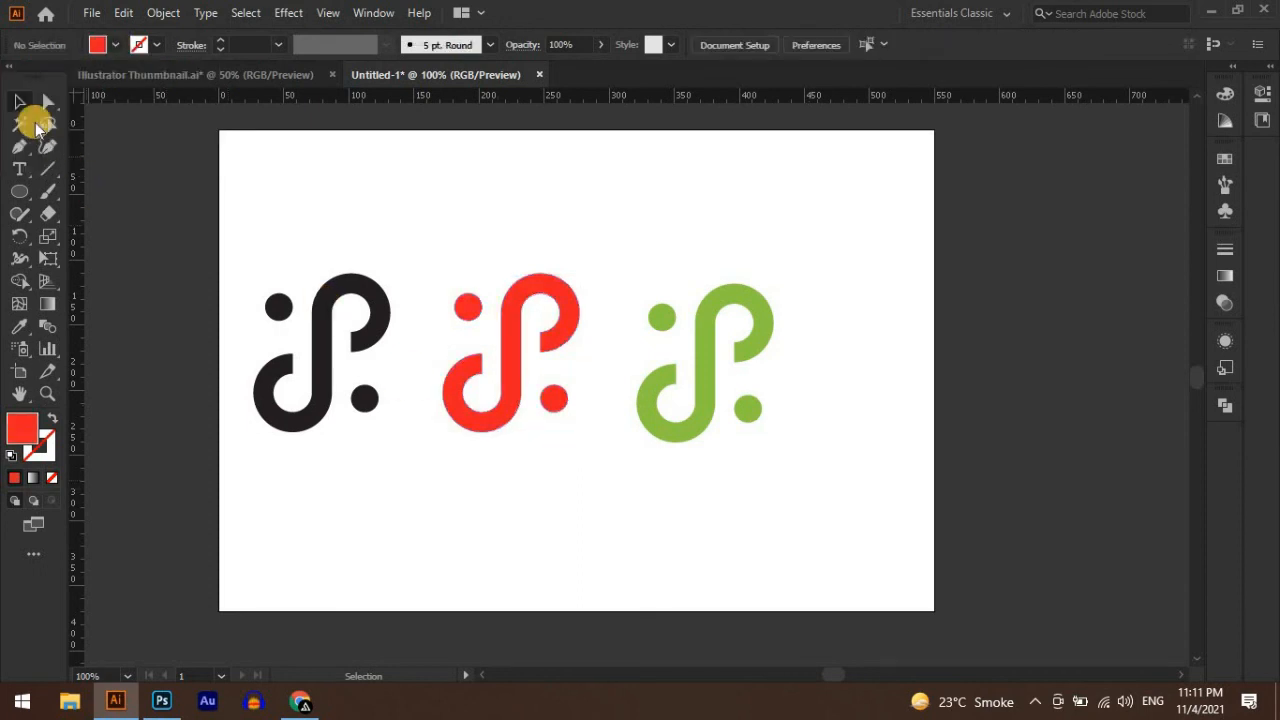
- Select all three logos and move them right together to centre the row on the artboard
drag(238, 242, 796, 500)
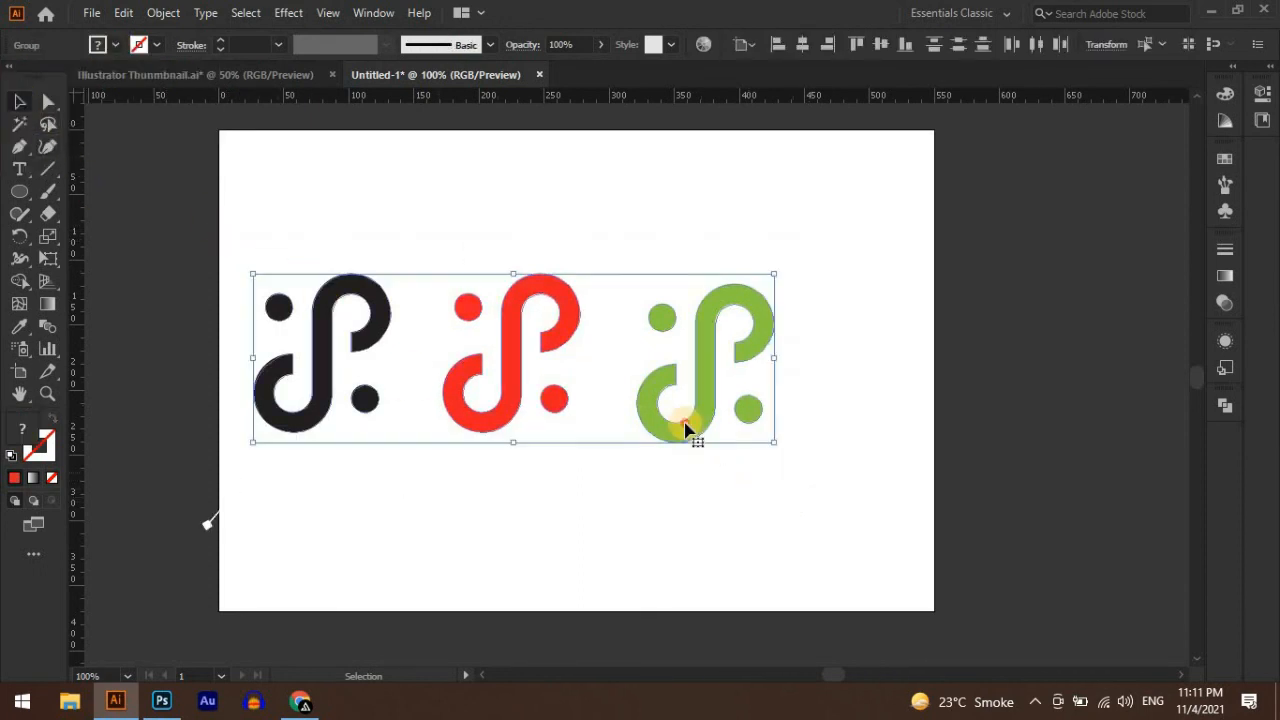
drag(689, 434, 771, 433)
click(715, 481)
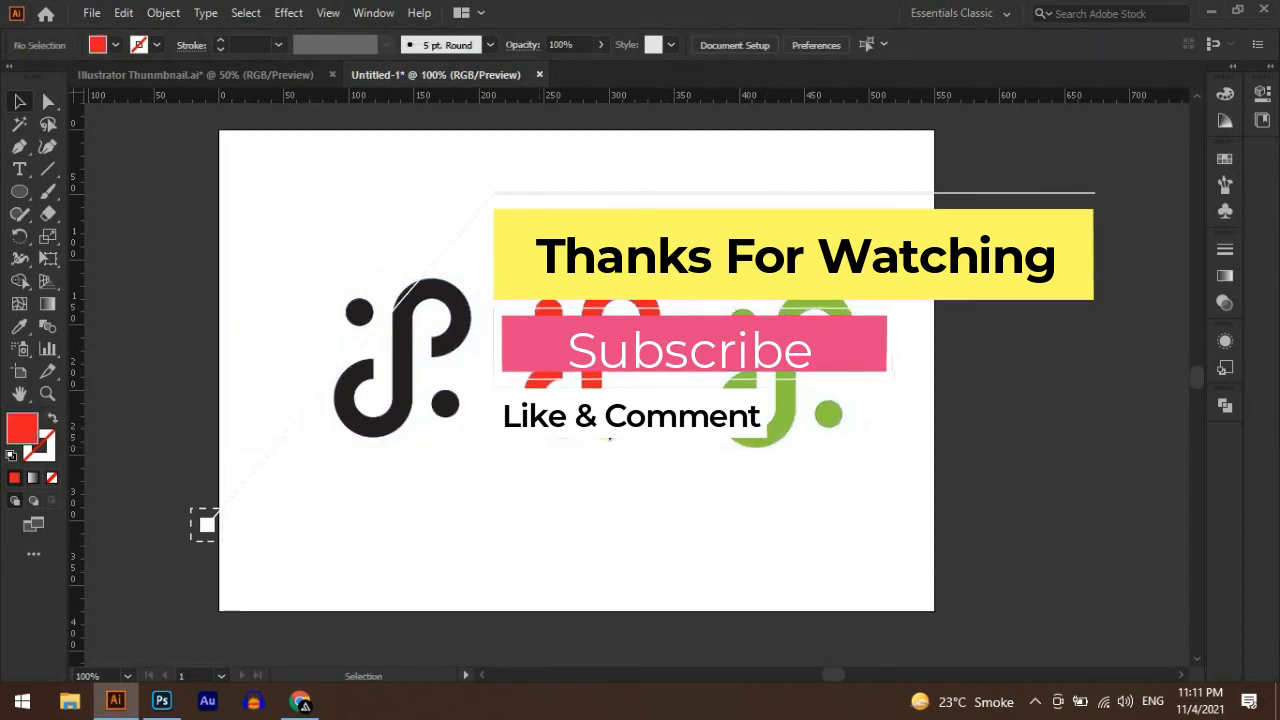